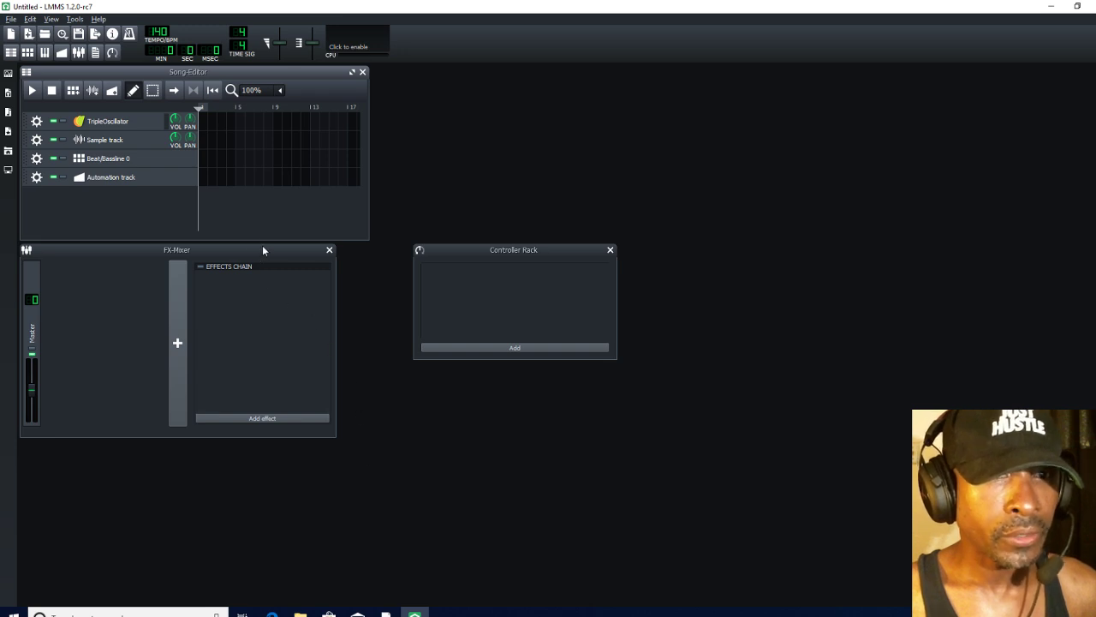
# - Move the FX-Mixer window further below the Song-Editor and close the Controller Rack
pyautogui.moveTo(263, 250); pyautogui.dragTo(291, 351)
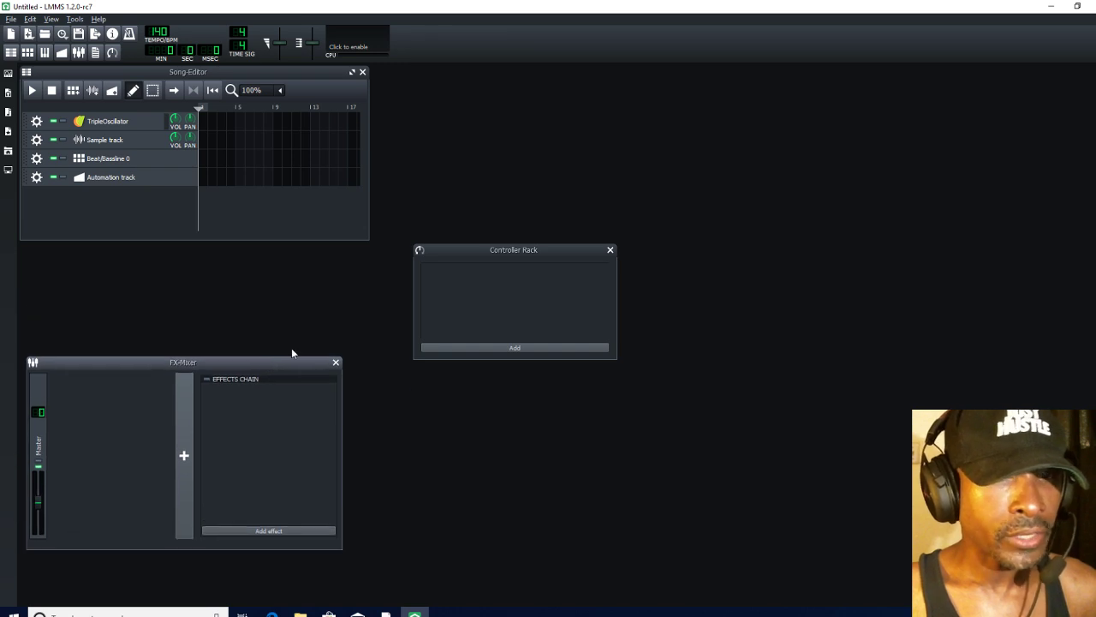
pyautogui.click(610, 249)
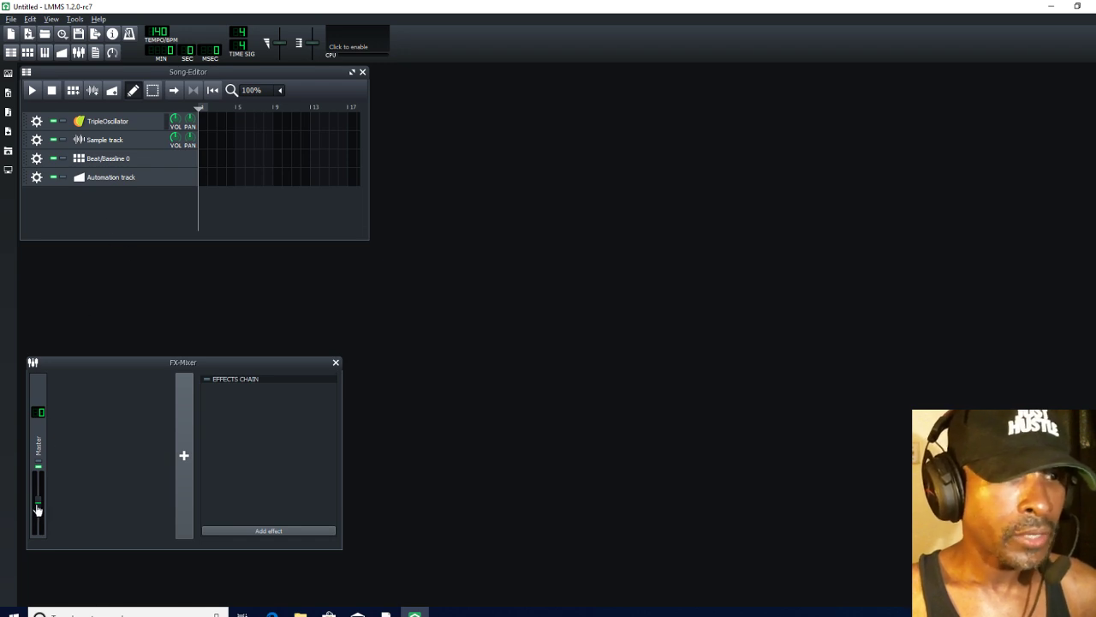
# - Lower the Master fader in the FX-Mixer to near its minimum
pyautogui.moveTo(39, 505); pyautogui.dragTo(35, 560)
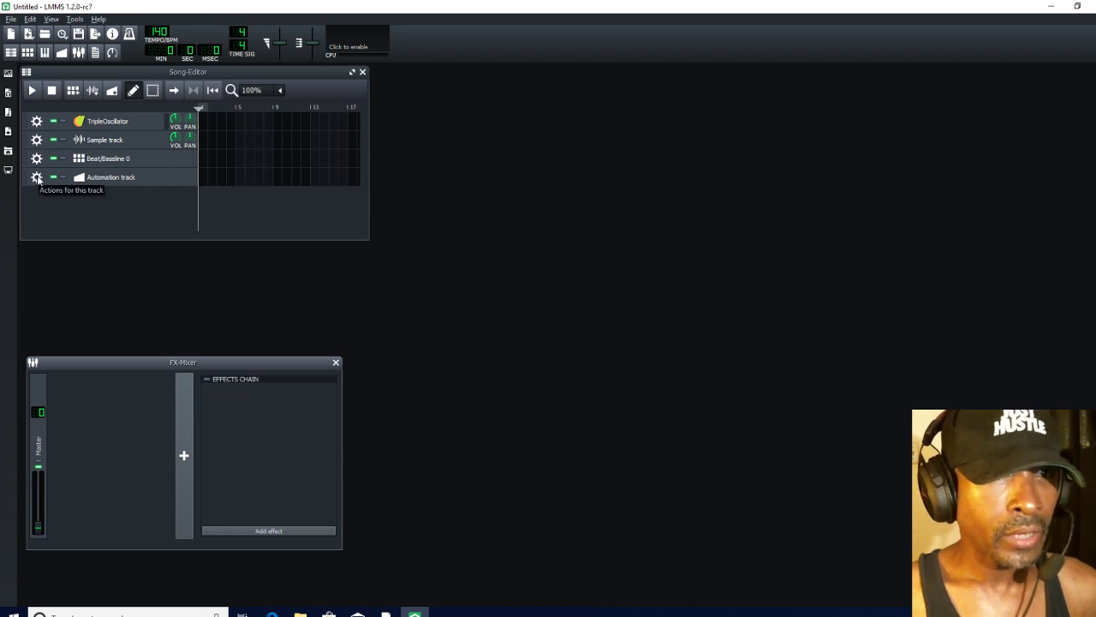
# - Remove all four default tracks from the Song-Editor: Automation track, Beat/Bassline 0, Sample track and TripleOscillator
pyautogui.click(36, 178)
pyautogui.click(53, 206)
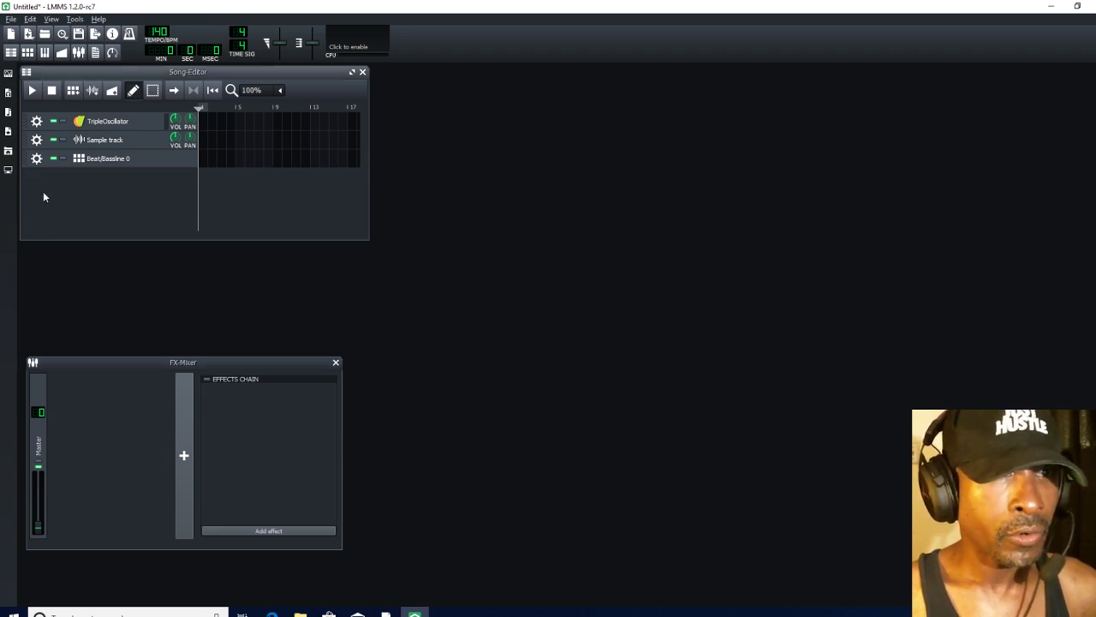
pyautogui.click(36, 159)
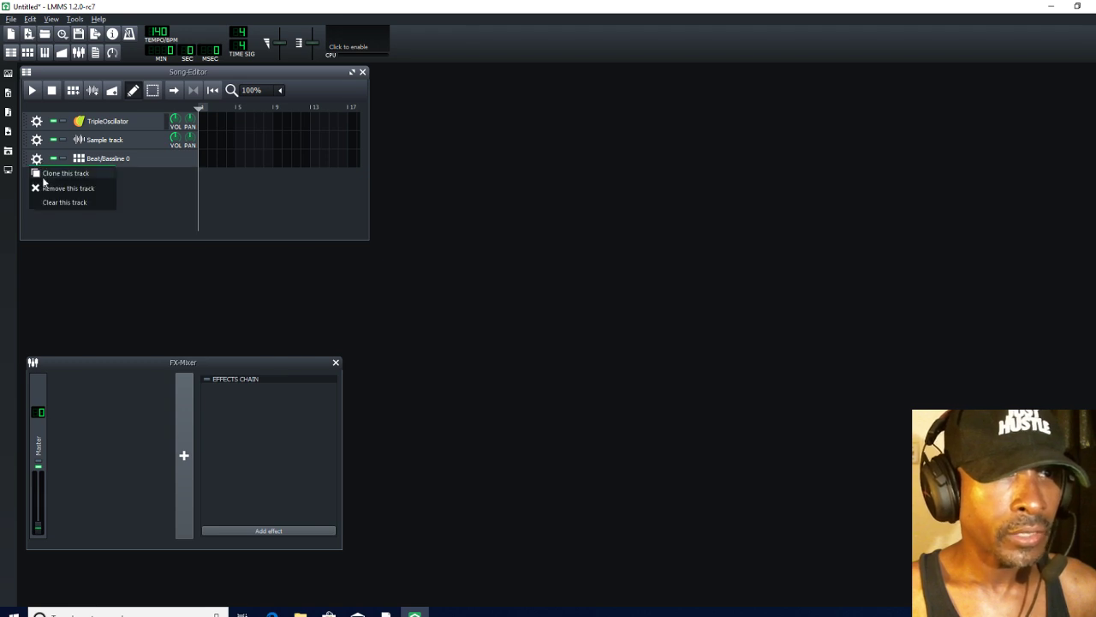
pyautogui.click(48, 189)
pyautogui.click(35, 142)
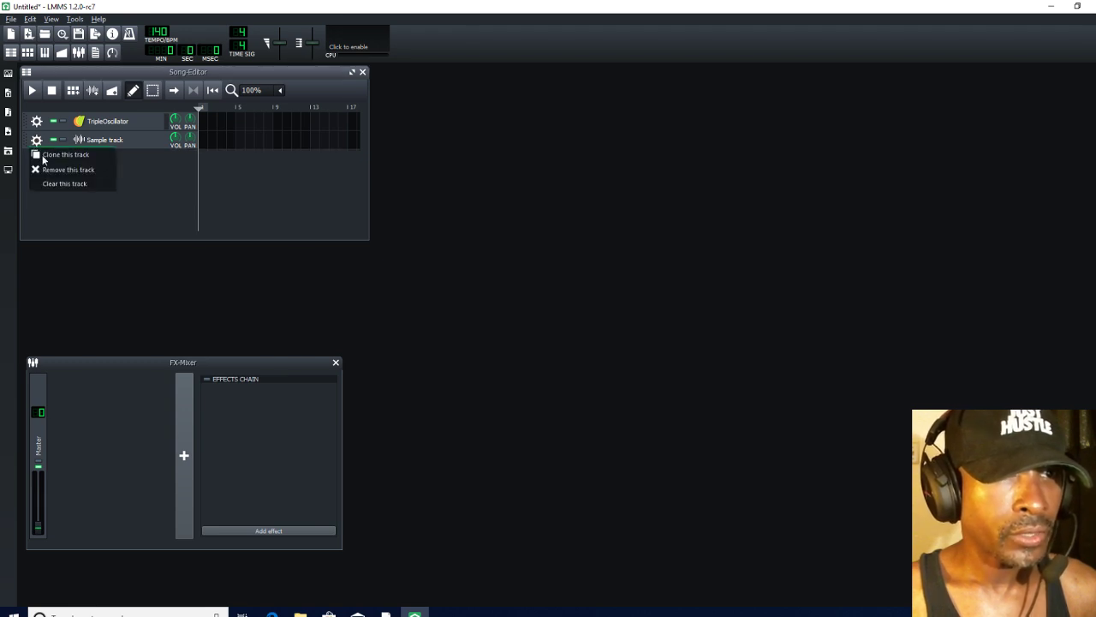
pyautogui.click(50, 171)
pyautogui.click(37, 122)
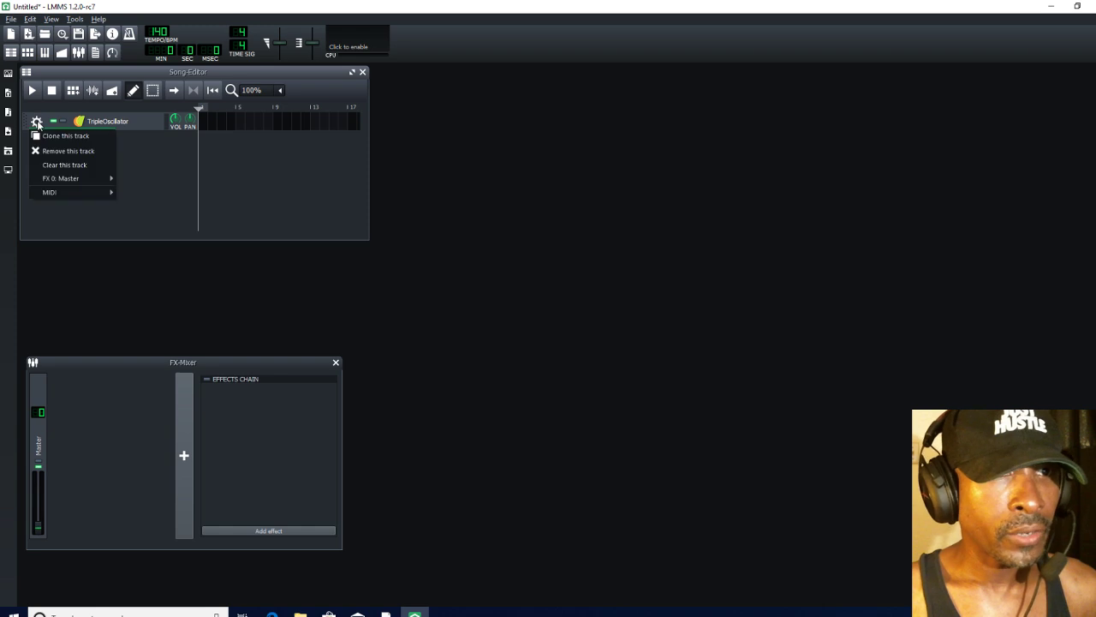
pyautogui.click(45, 150)
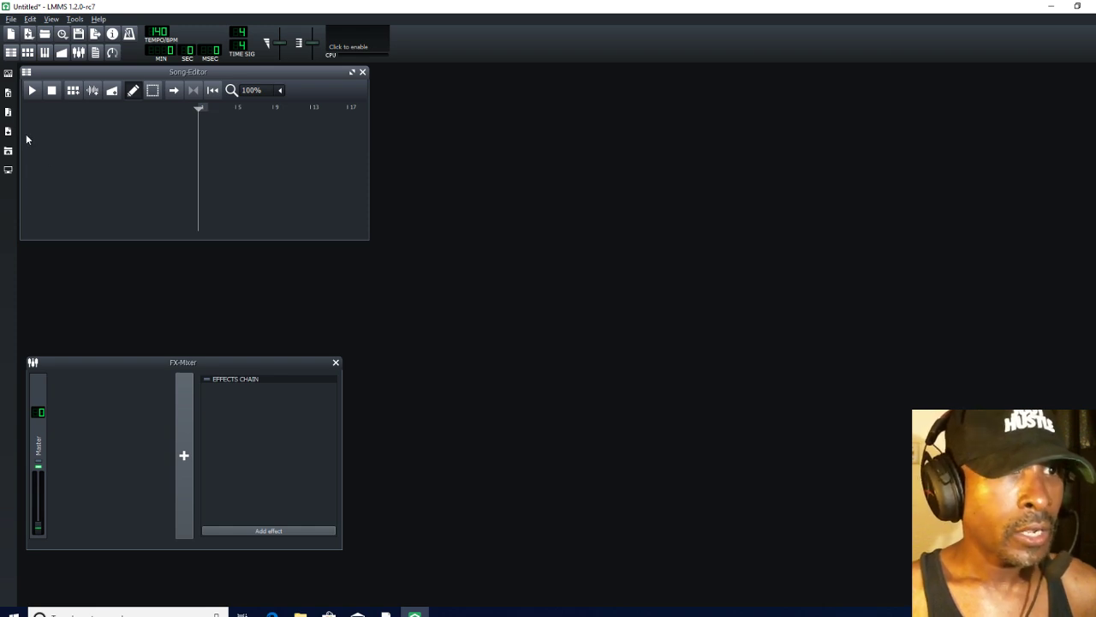
# - Add the bass!.ogg sample from the misc folder of My Samples as a Song-Editor track and close the sample browser
pyautogui.click(9, 112)
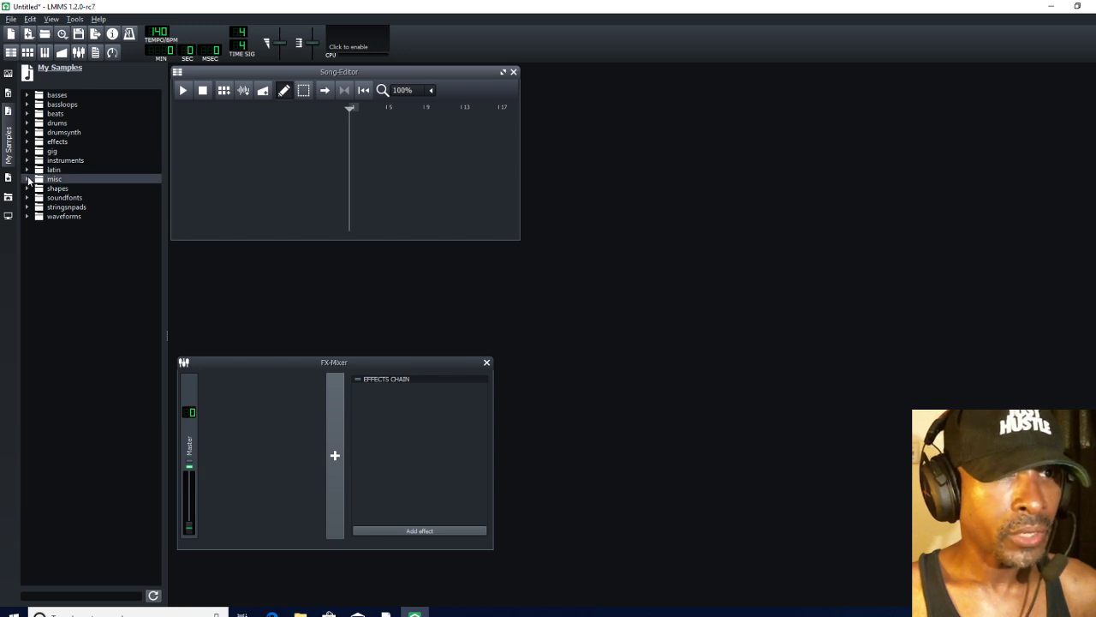
pyautogui.click(28, 179)
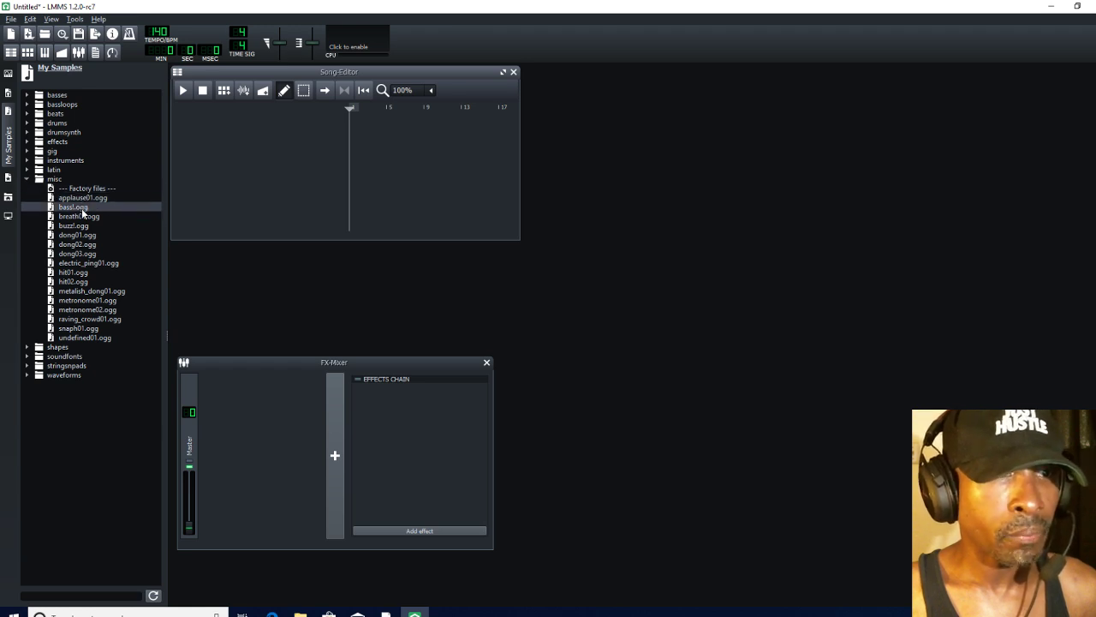
pyautogui.moveTo(83, 213); pyautogui.dragTo(214, 112)
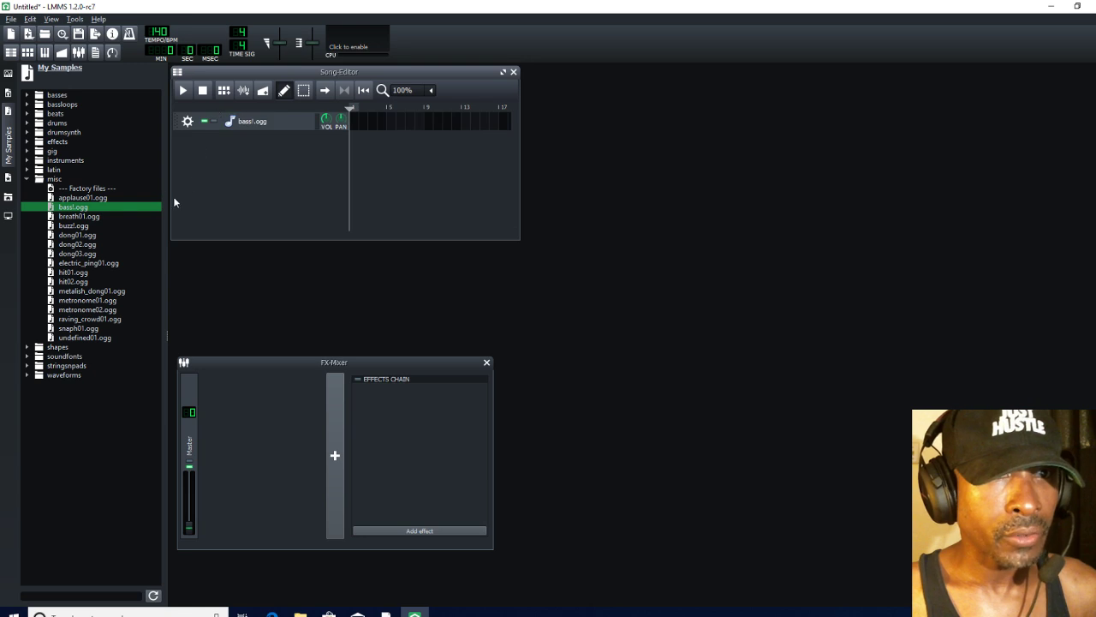
pyautogui.click(8, 141)
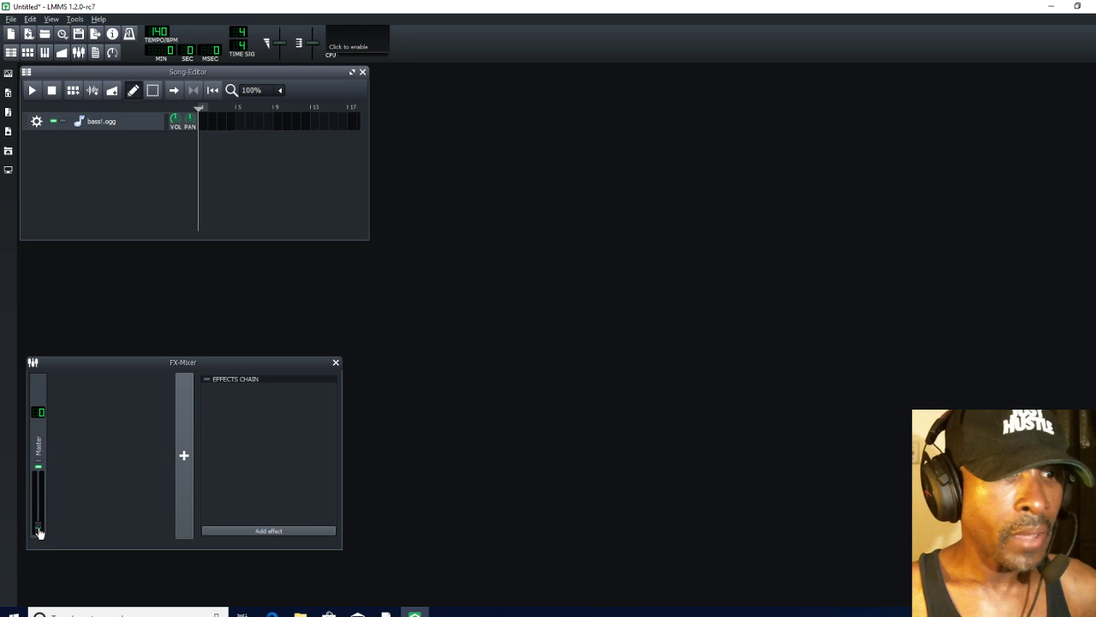
# - Reset the Master fader to its default level and set the bass!.ogg track's volume to -12 dBFS
pyautogui.rightClick(37, 532)
pyautogui.click(62, 445)
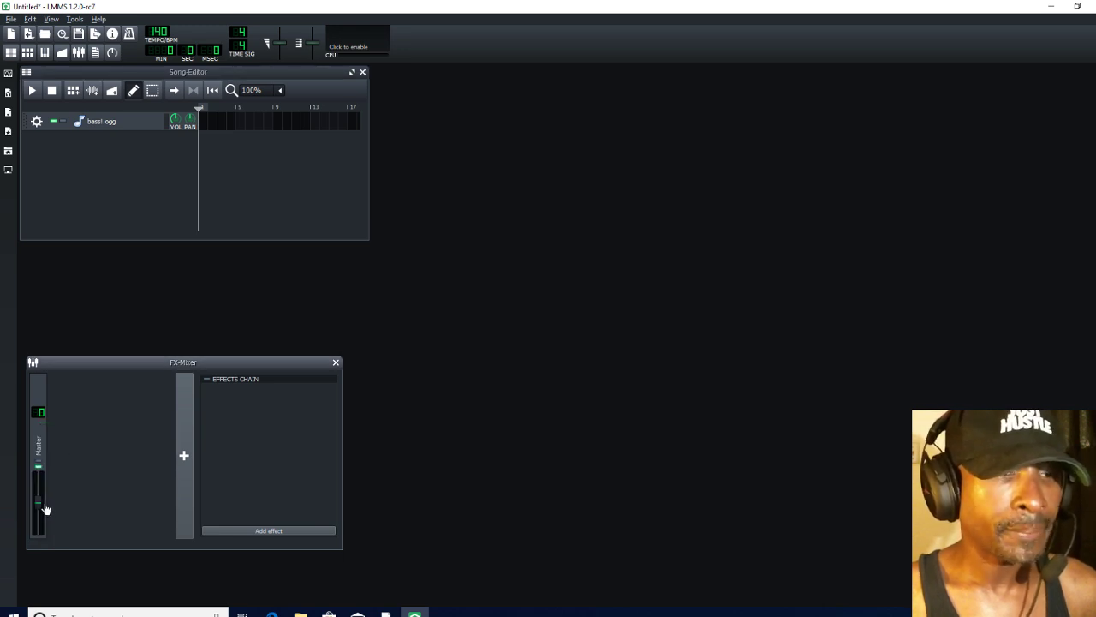
pyautogui.doubleClick(175, 122)
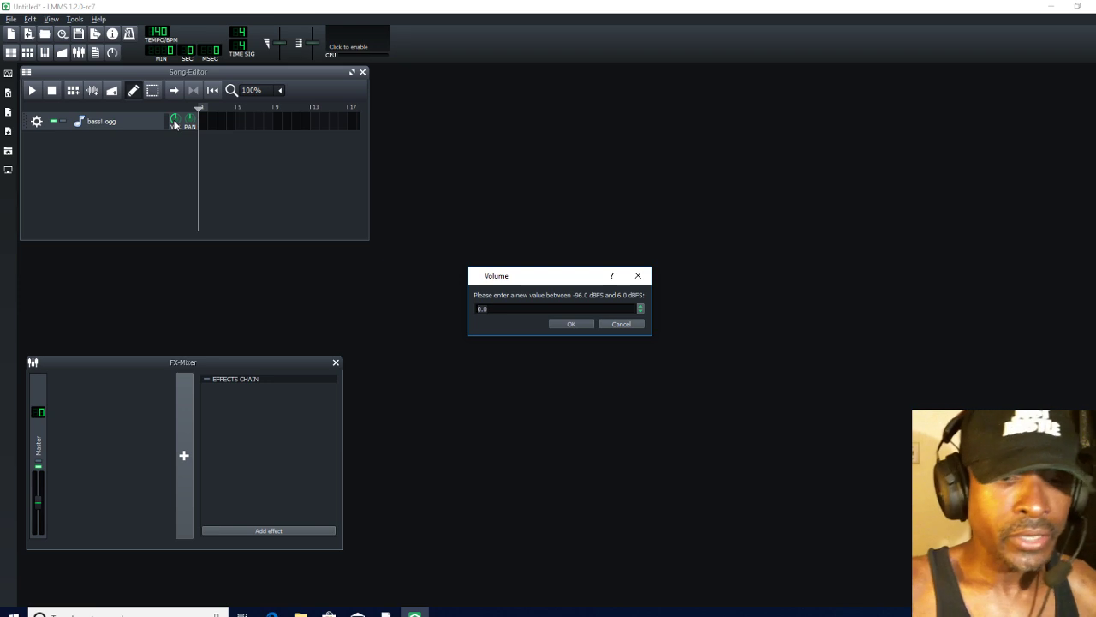
pyautogui.write('-12')
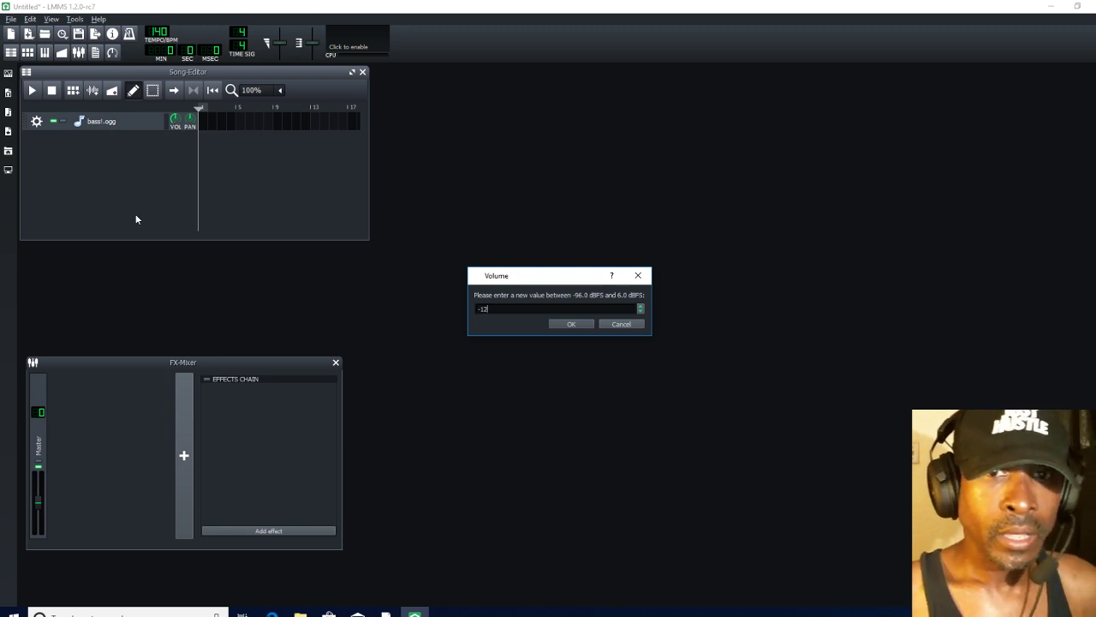
pyautogui.click(565, 324)
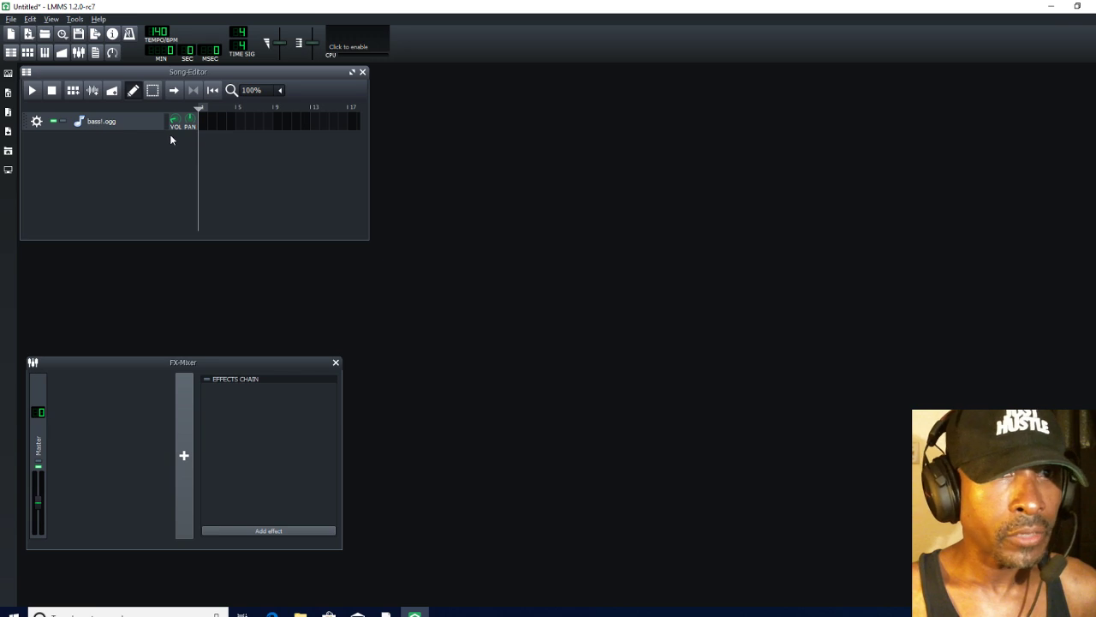
# - Clone the bass!.ogg track three times to get four identical tracks
pyautogui.click(37, 121)
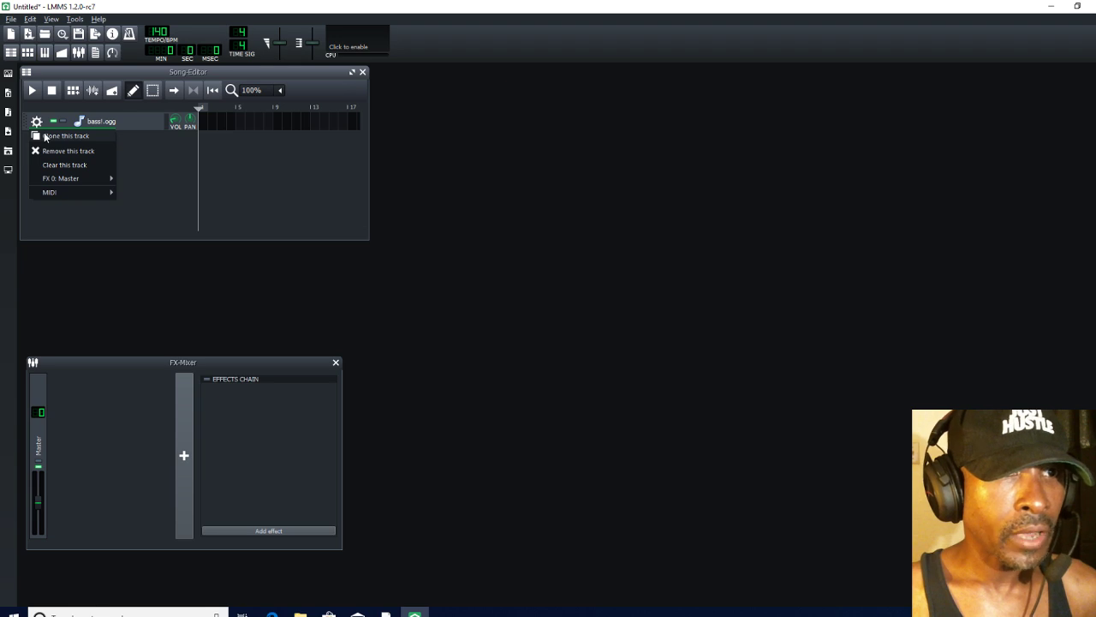
pyautogui.click(45, 137)
pyautogui.click(36, 140)
pyautogui.click(42, 155)
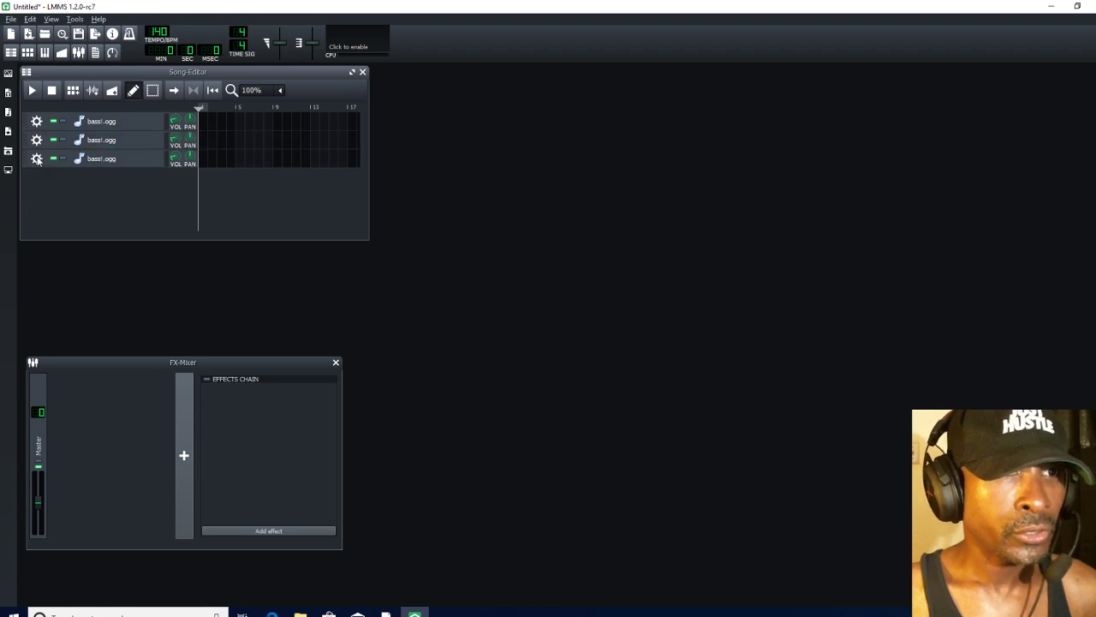
pyautogui.click(37, 159)
pyautogui.click(45, 174)
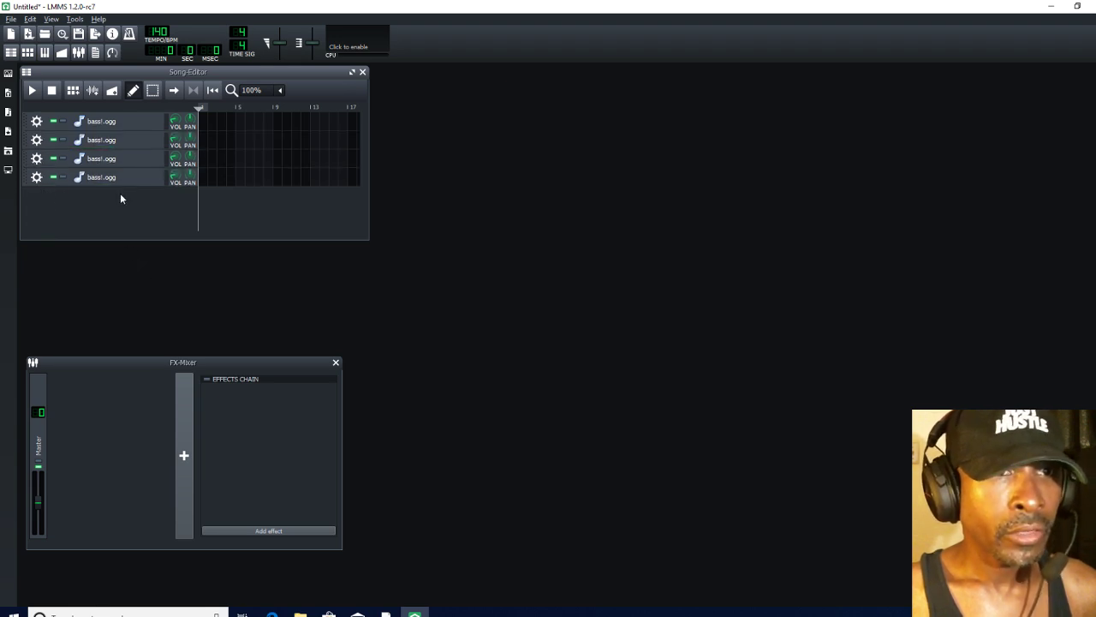
# - Rename the four bass!.ogg tracks 1, 2, 3 and 4 from first to last
pyautogui.click(117, 123)
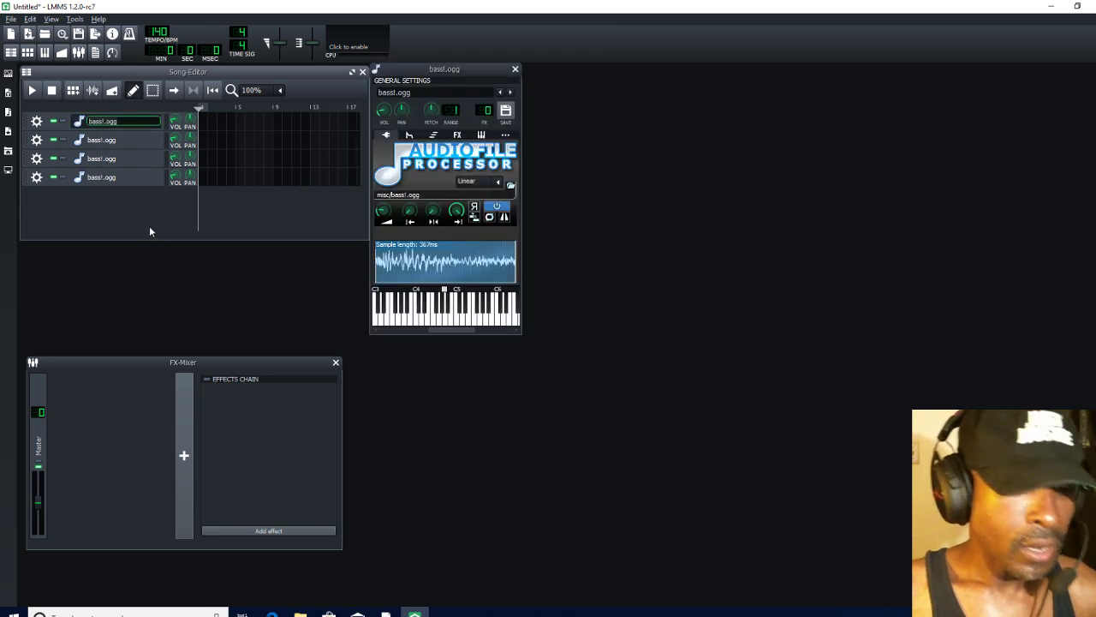
pyautogui.write('1')
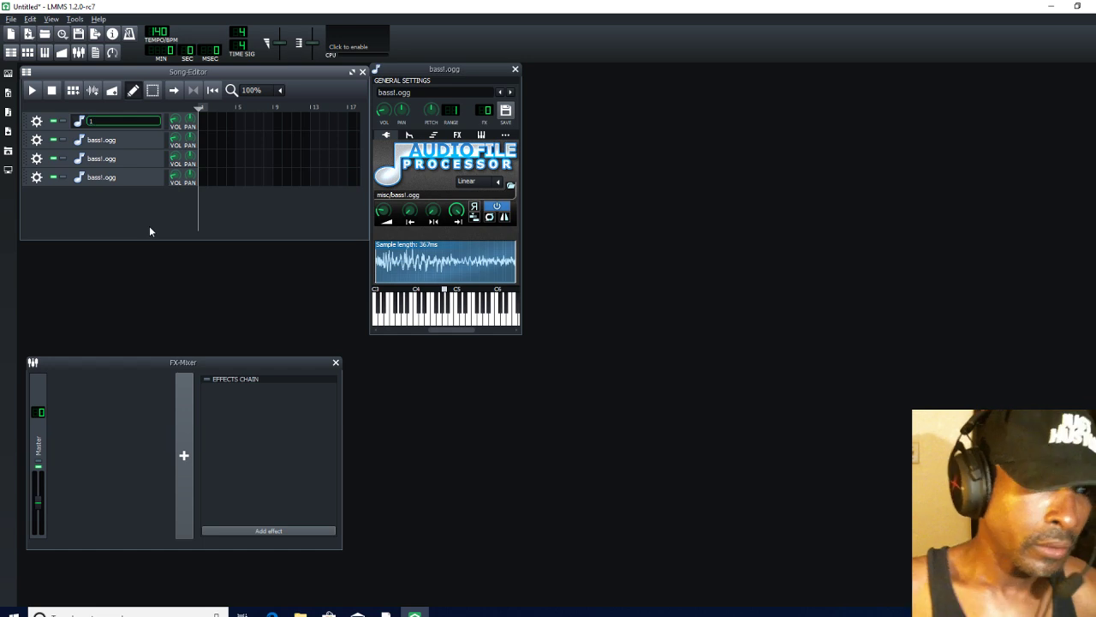
pyautogui.doubleClick(101, 139)
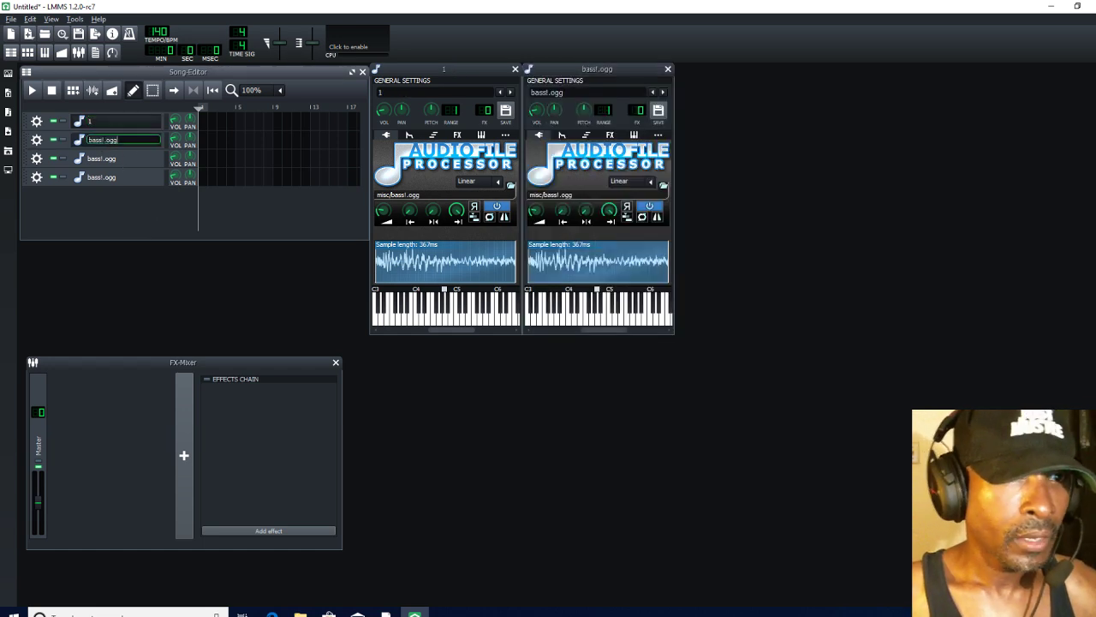
pyautogui.write('2')
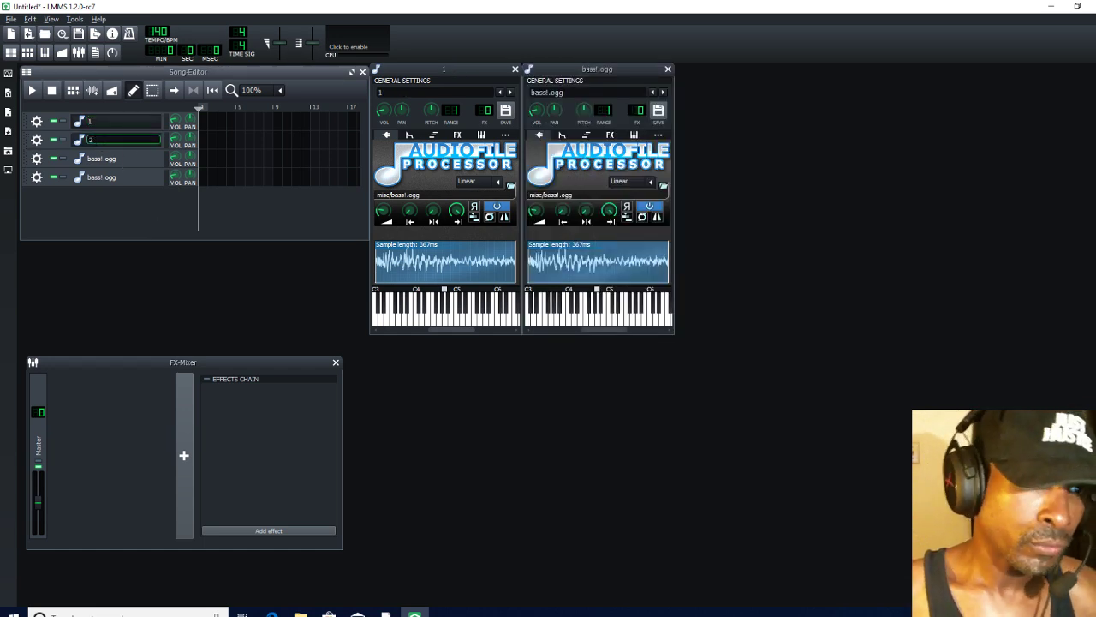
pyautogui.doubleClick(99, 158)
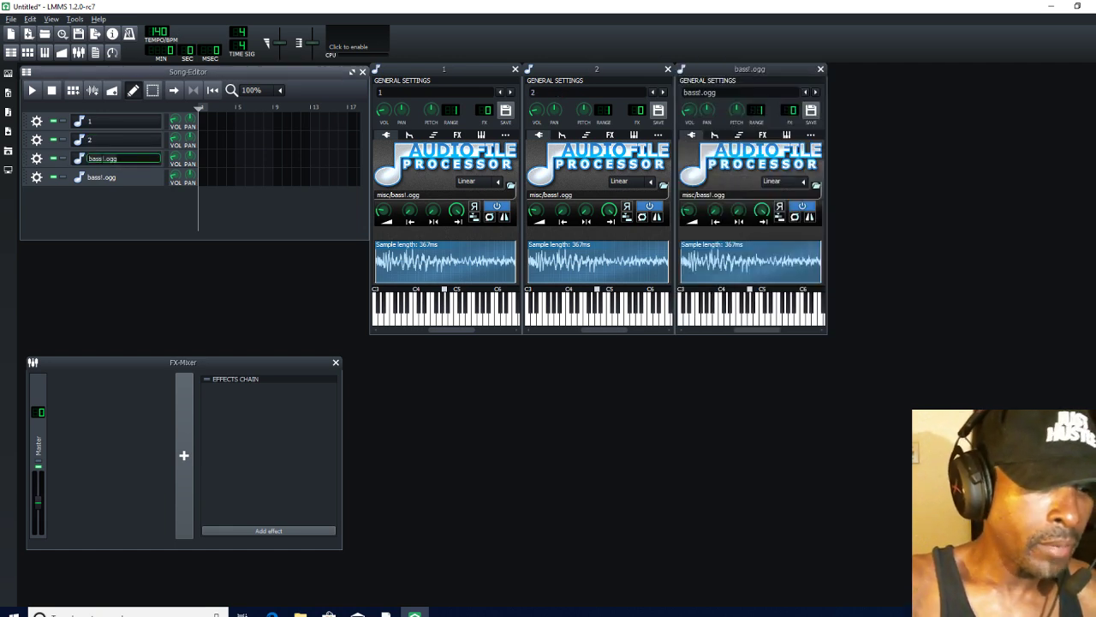
pyautogui.write('3')
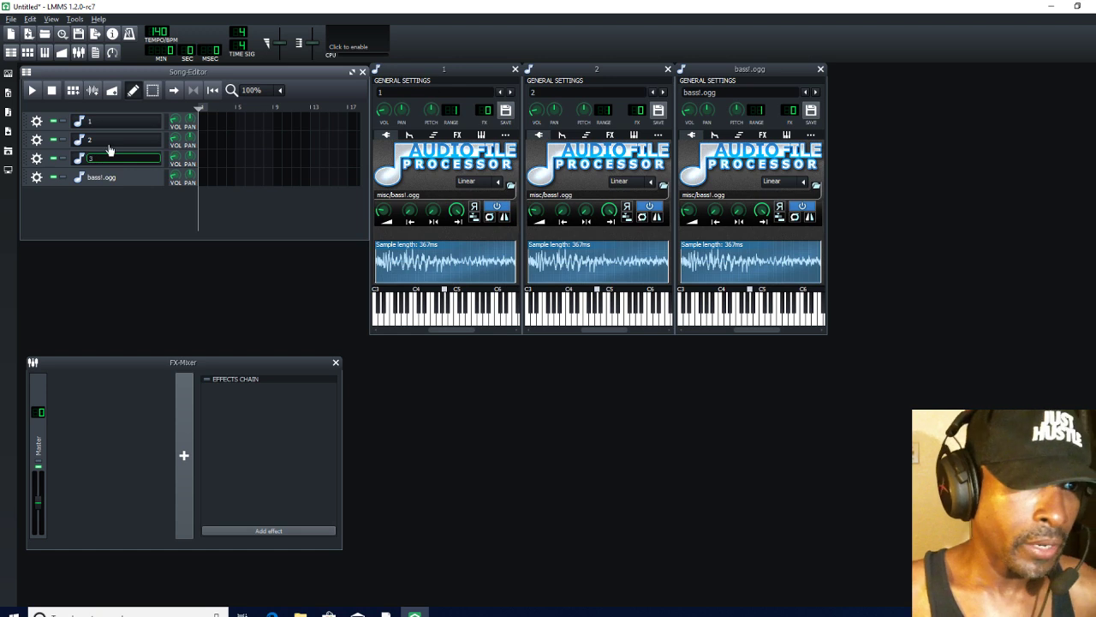
pyautogui.doubleClick(99, 177)
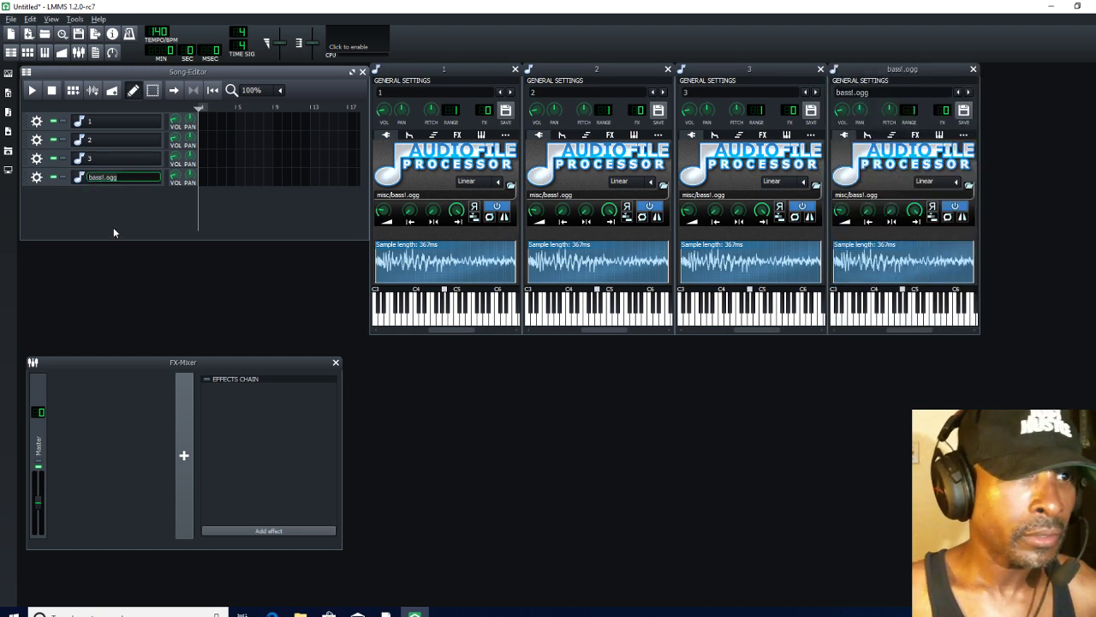
pyautogui.write('4')
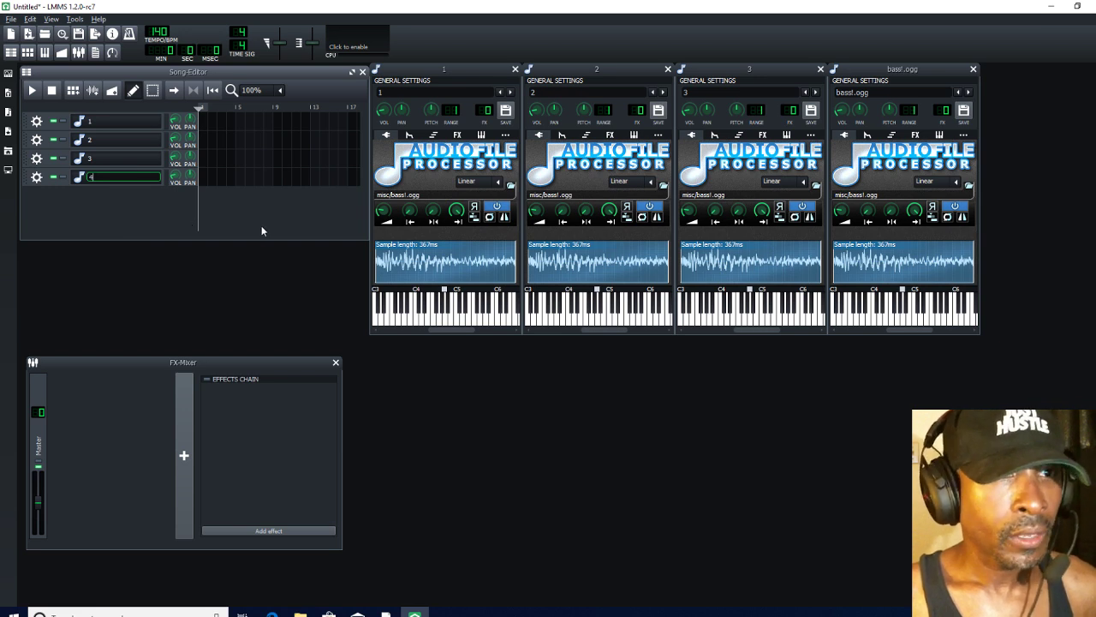
pyautogui.press('Return')
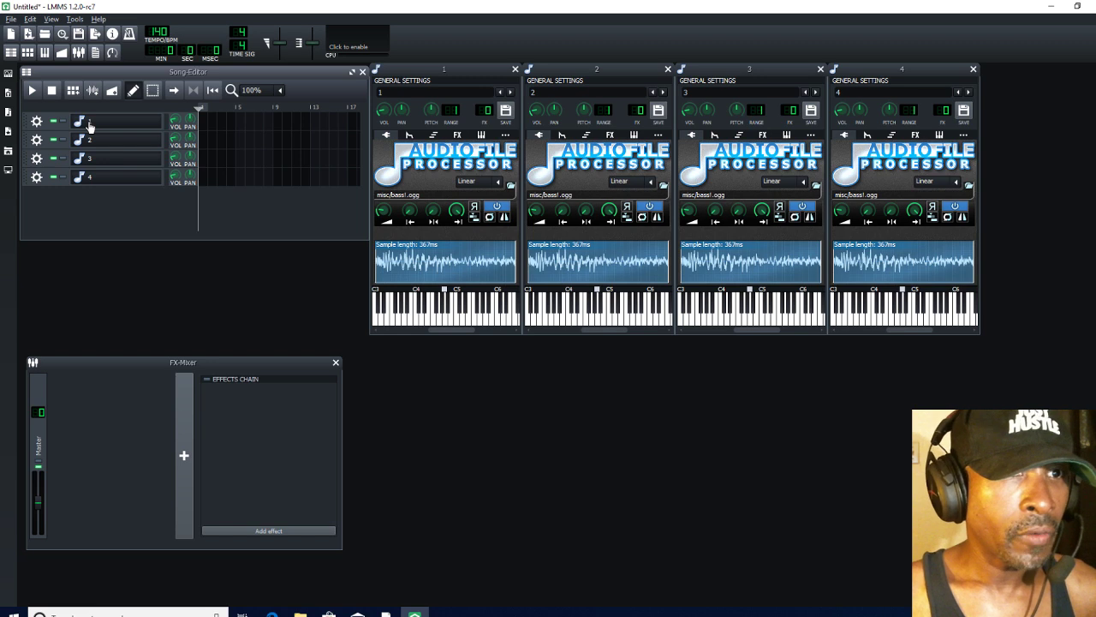
# - Draw a two-bar A4 note in a pattern at the start of track 1 and copy the pattern to tracks 2, 3 and 4
pyautogui.doubleClick(202, 127)
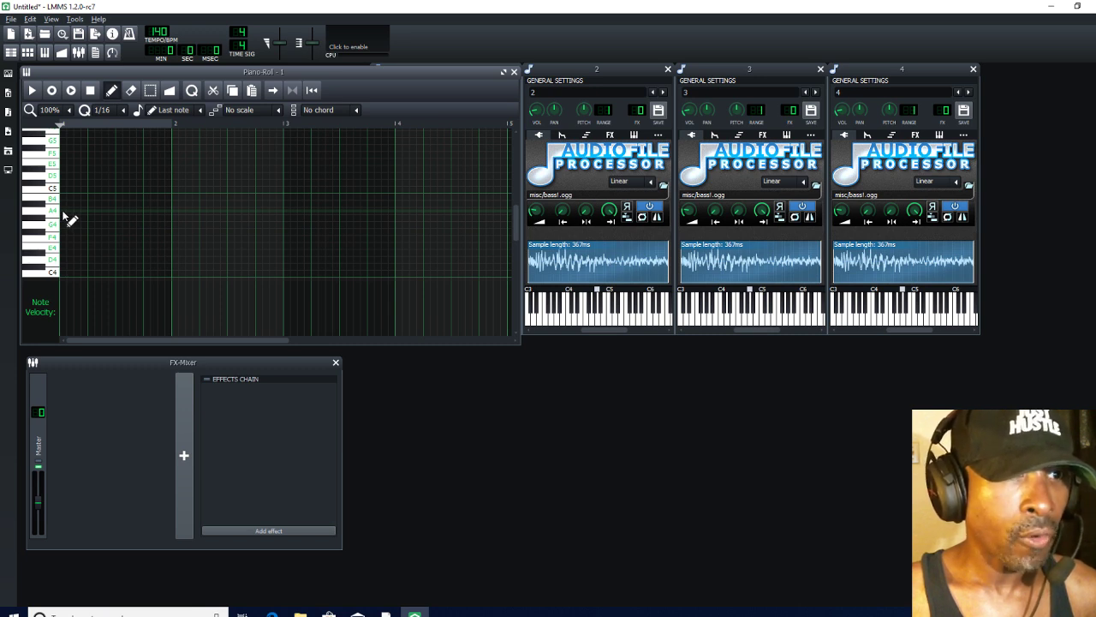
pyautogui.moveTo(69, 215); pyautogui.dragTo(283, 216)
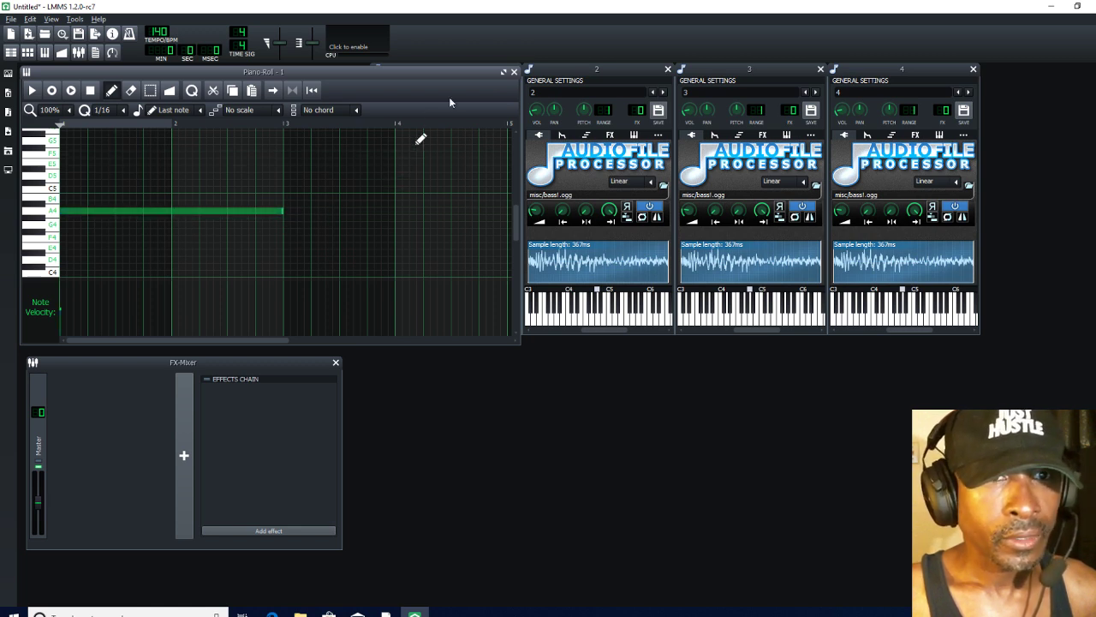
pyautogui.click(514, 72)
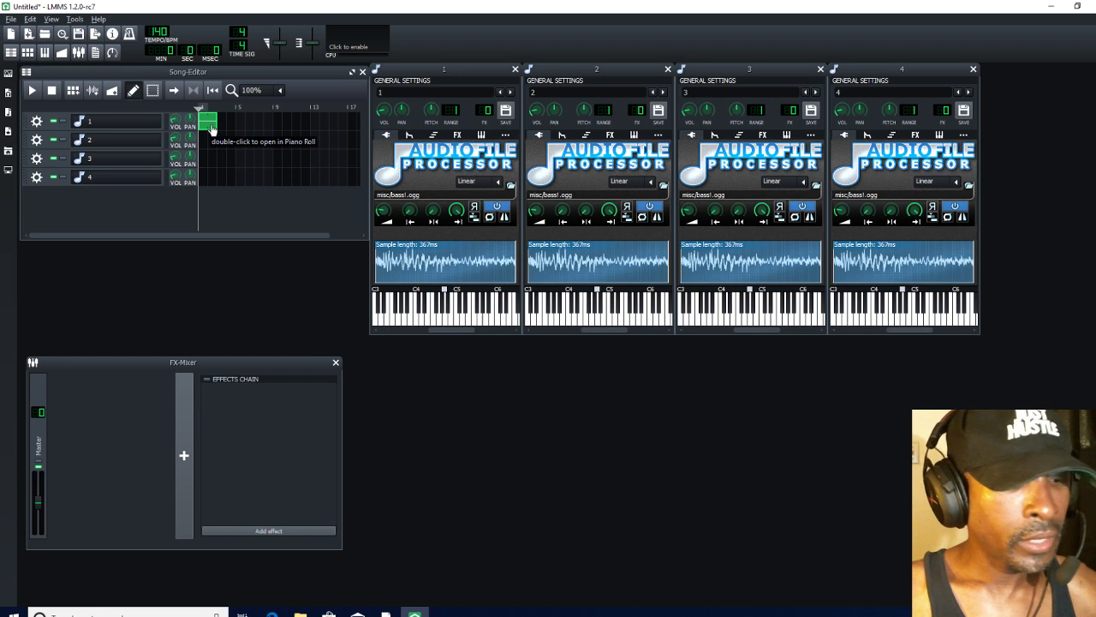
pyautogui.moveTo(210, 126); pyautogui.dragTo(203, 182)
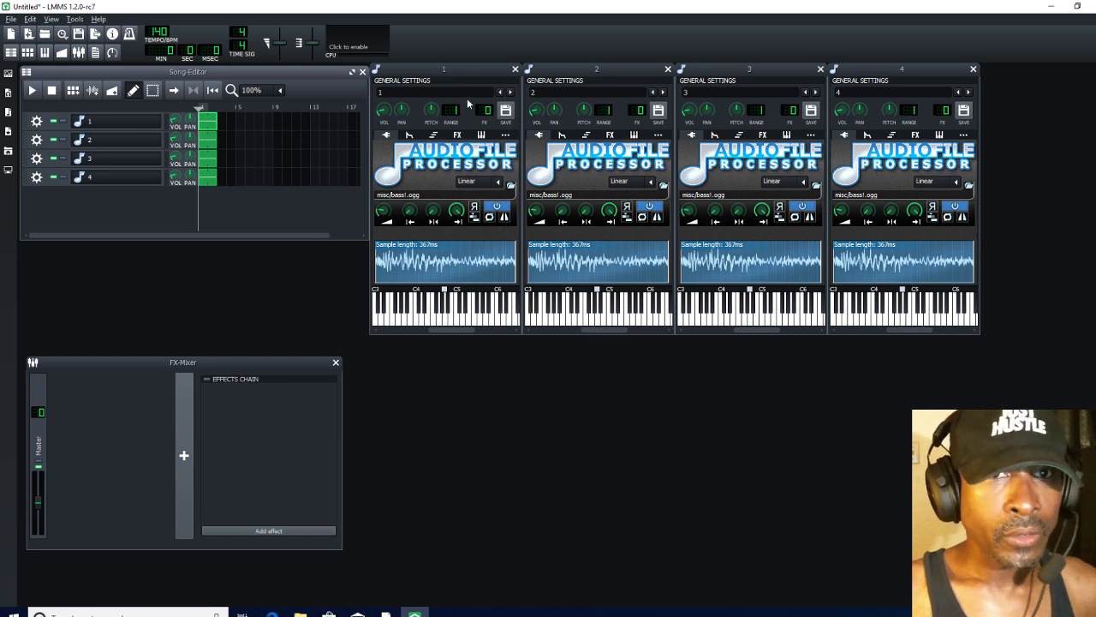
# - Add the TAP Stereo Echo effect to track 2's effects chain, leave track 1 without effects, and close the track 1 and 2 windows
pyautogui.click(515, 70)
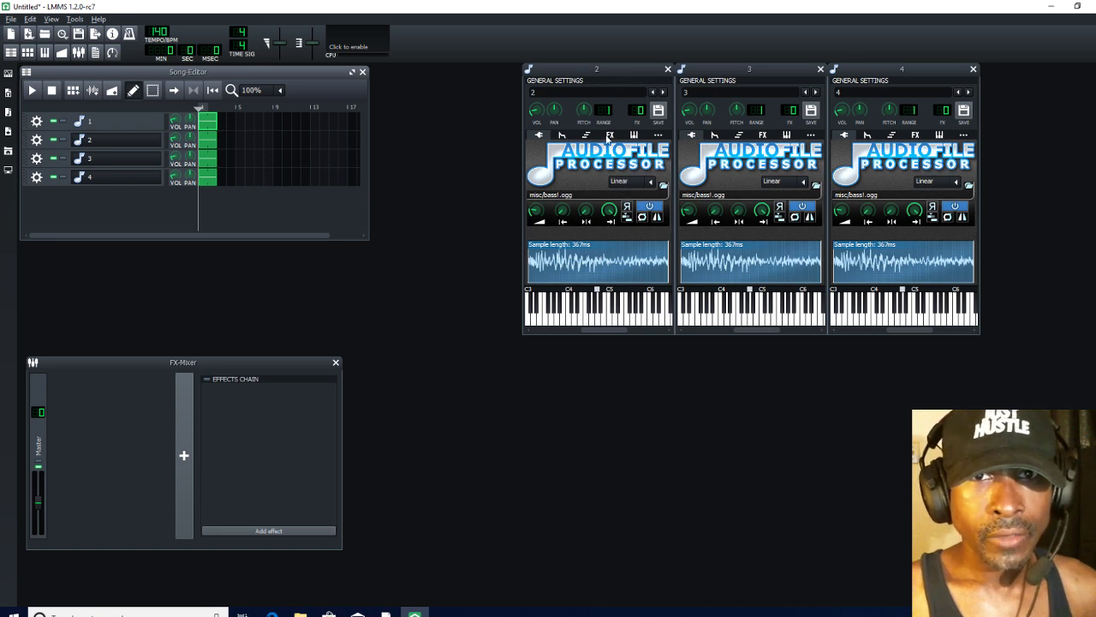
pyautogui.click(609, 135)
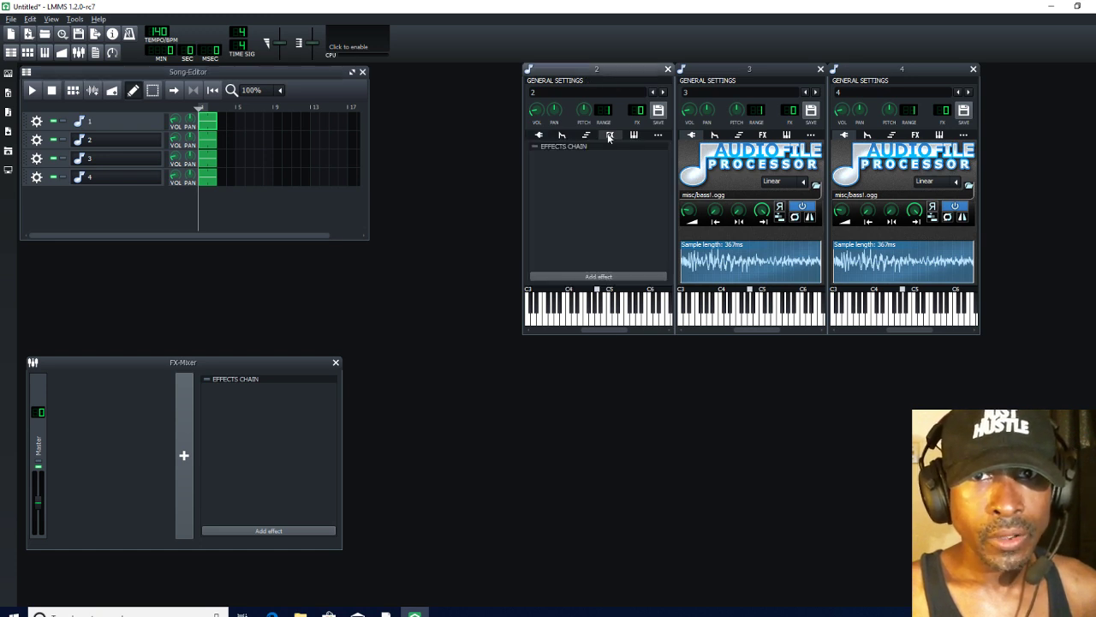
pyautogui.click(600, 277)
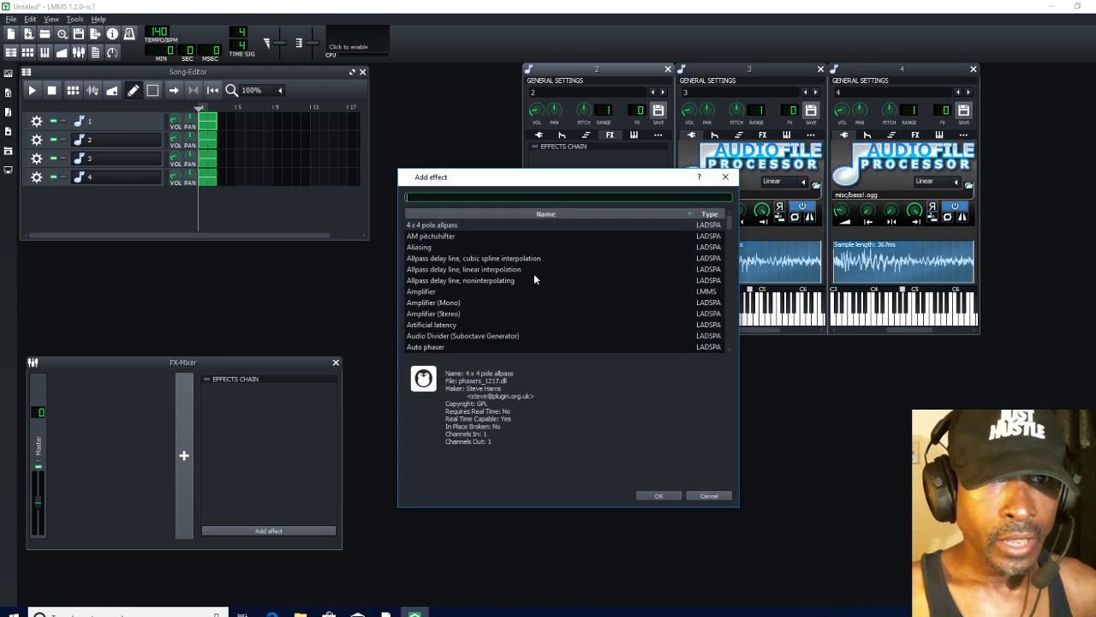
pyautogui.write('TA')
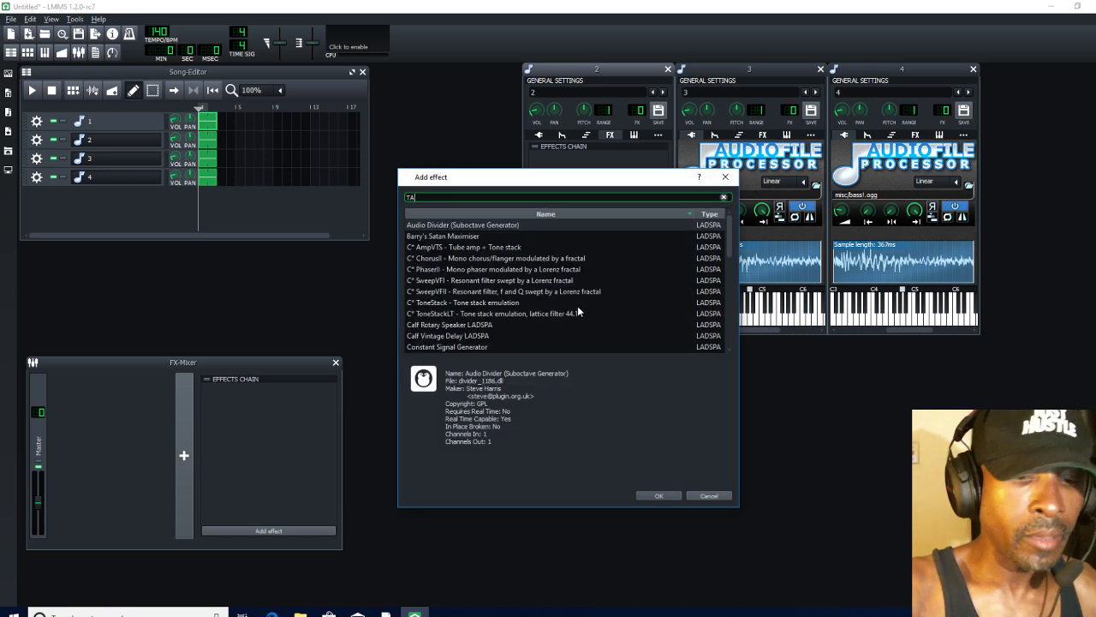
pyautogui.write('P ste')
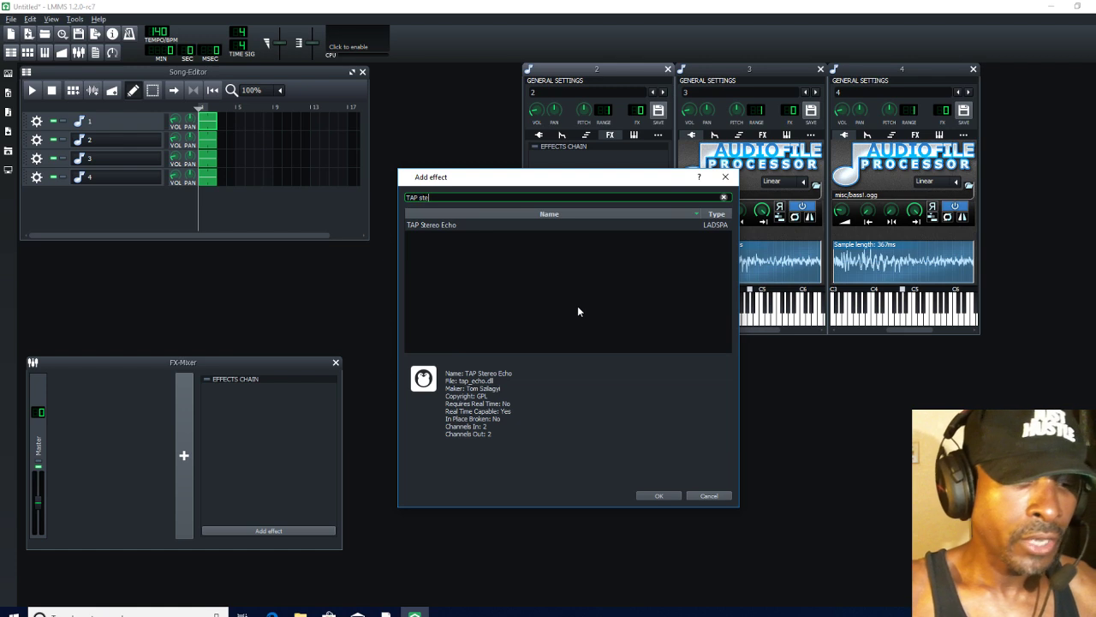
pyautogui.write('reo')
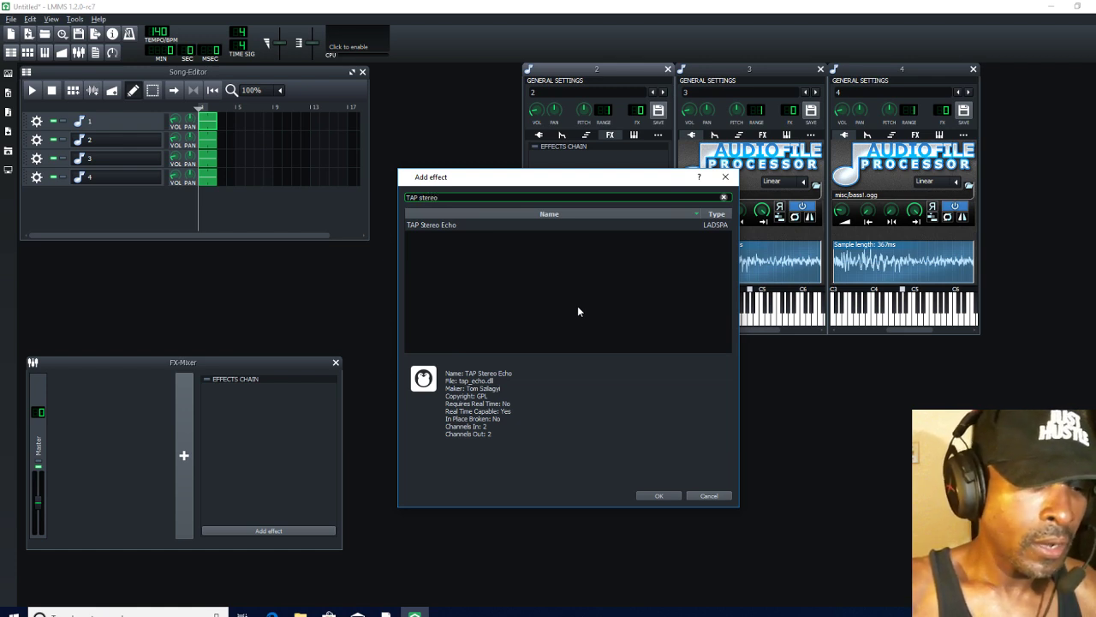
pyautogui.write(' echo')
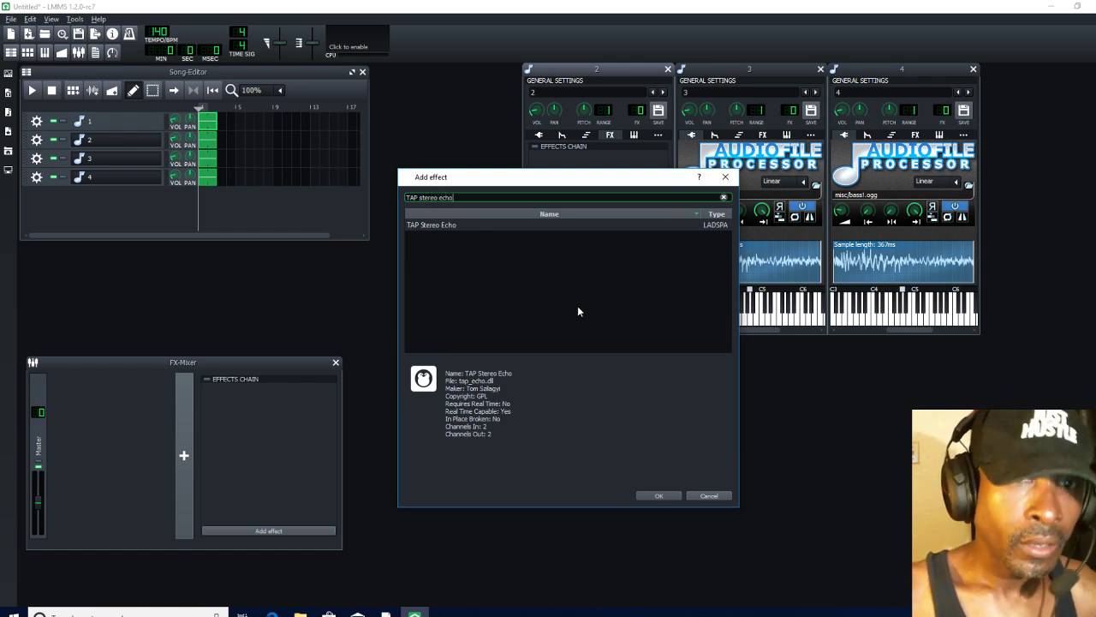
pyautogui.click(449, 226)
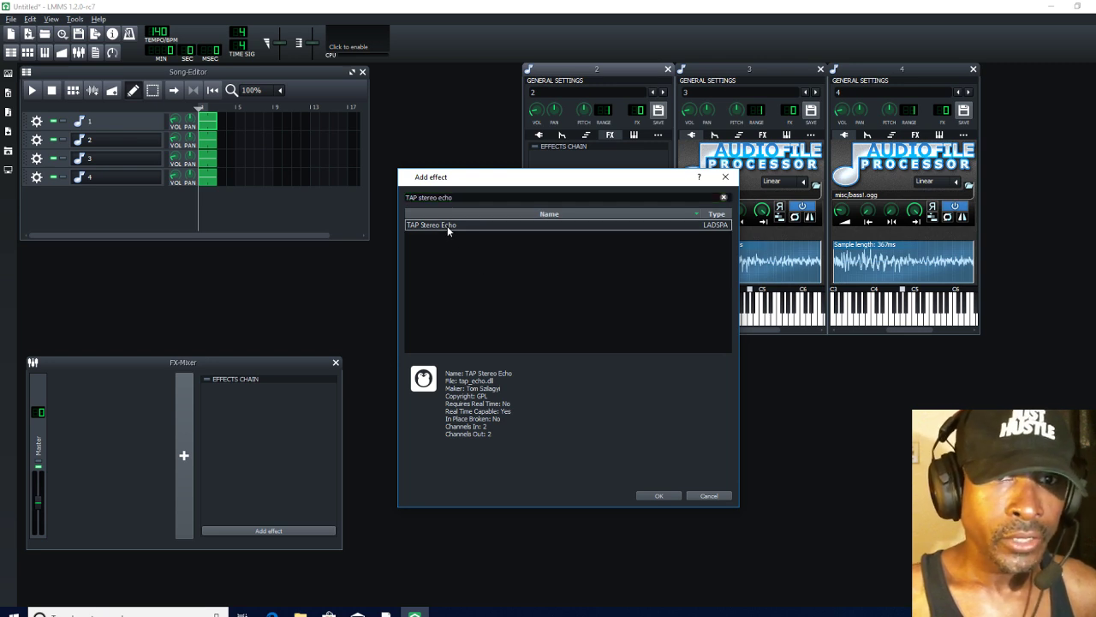
pyautogui.click(659, 496)
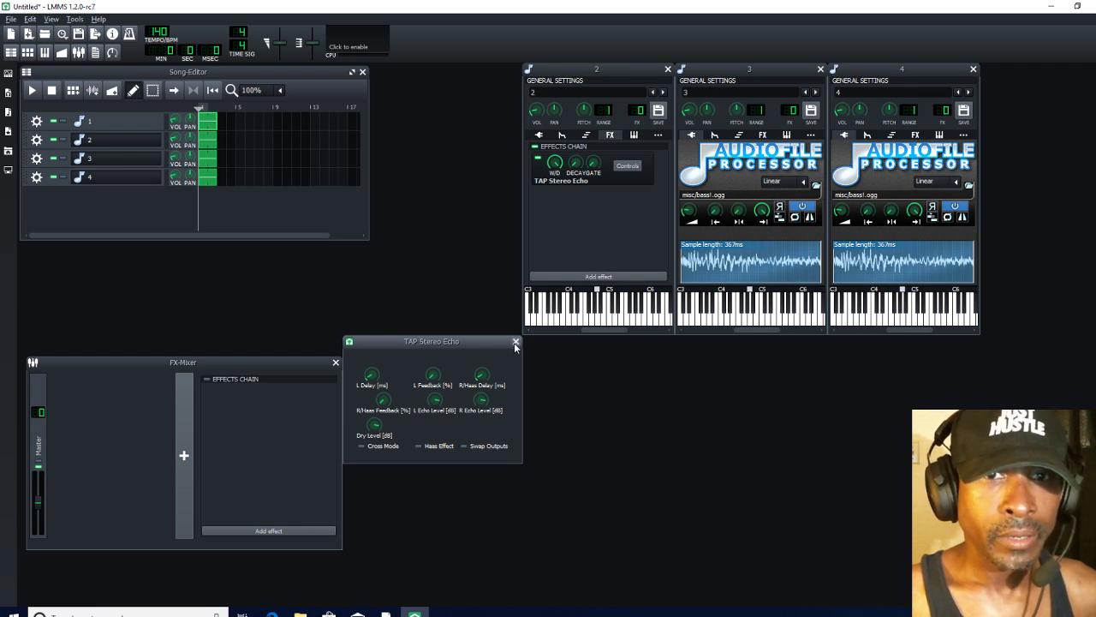
pyautogui.click(515, 342)
pyautogui.click(668, 69)
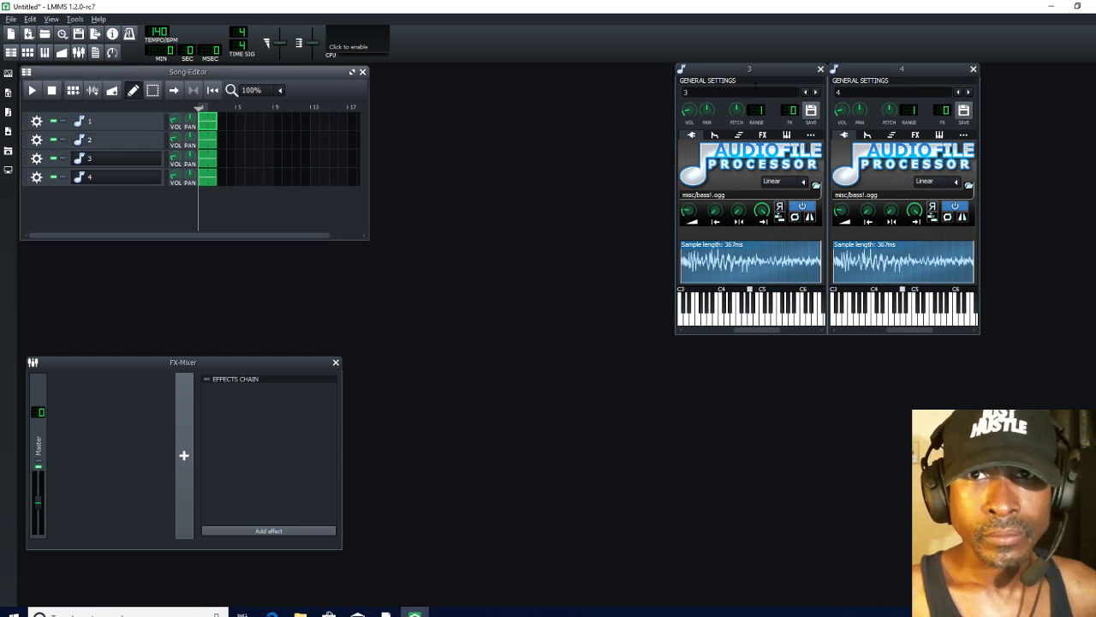
# - Add the TAP Stereo Echo effect to track 3's effects chain
pyautogui.moveTo(766, 72); pyautogui.dragTo(700, 77)
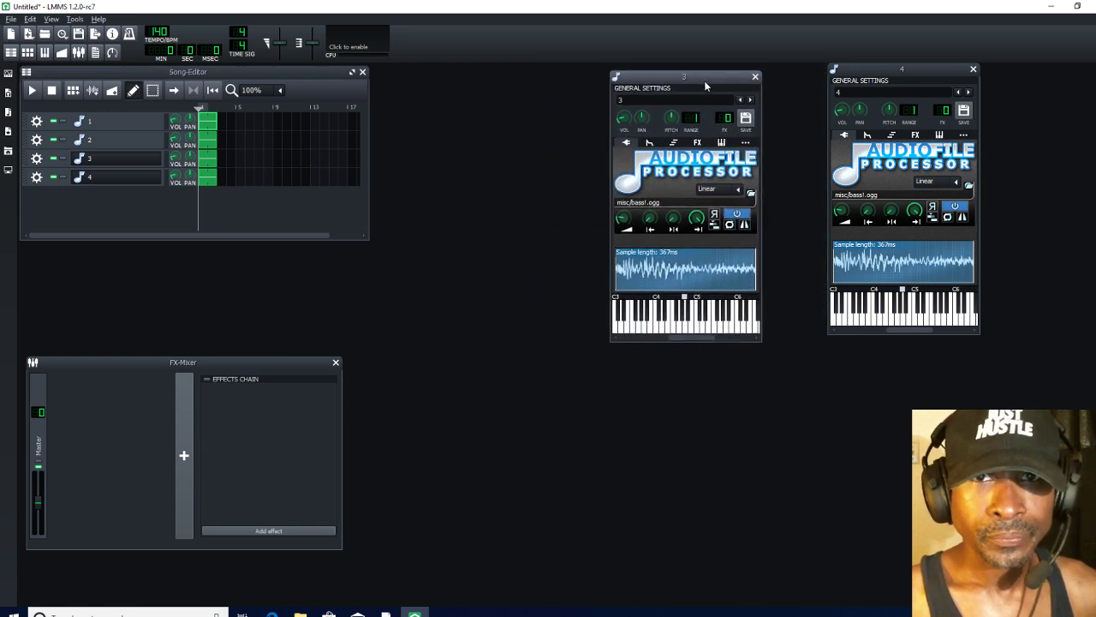
pyautogui.click(699, 143)
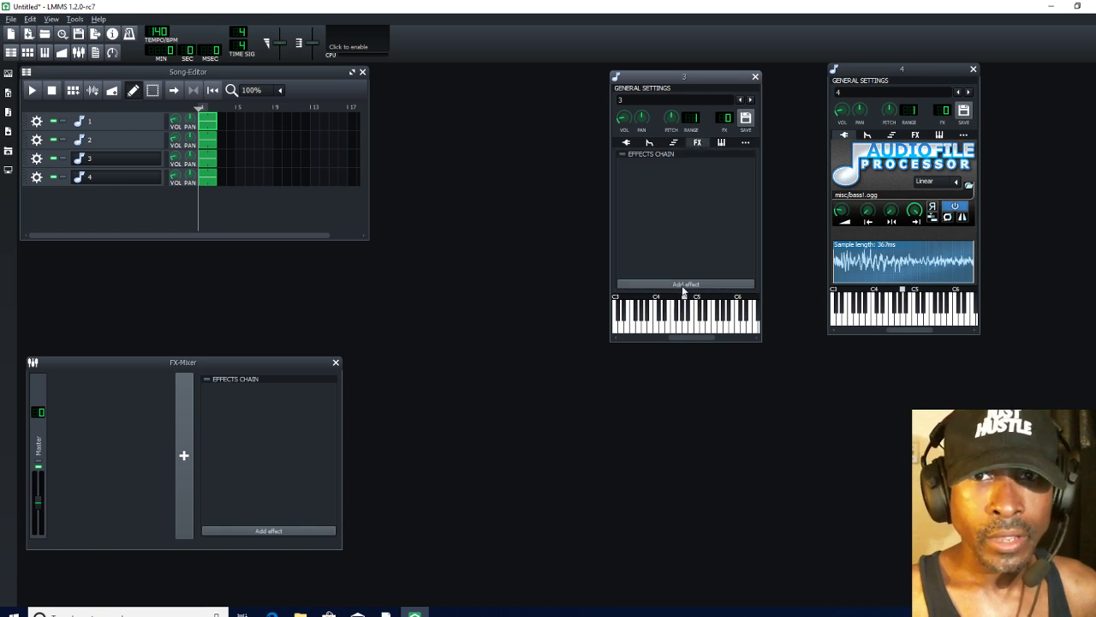
pyautogui.click(684, 285)
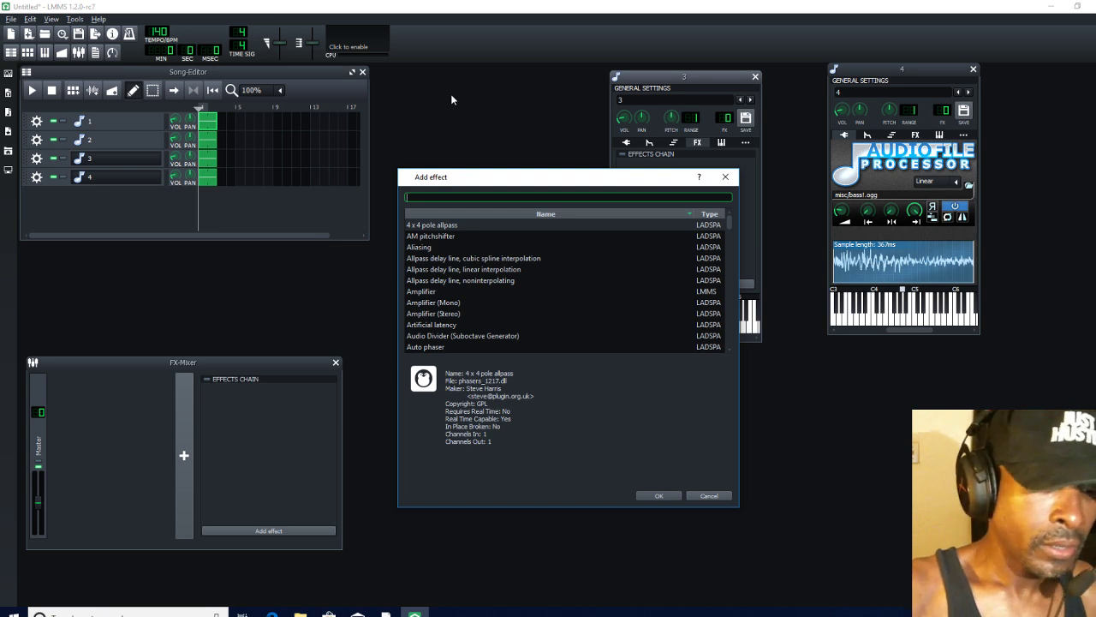
pyautogui.write('Tap')
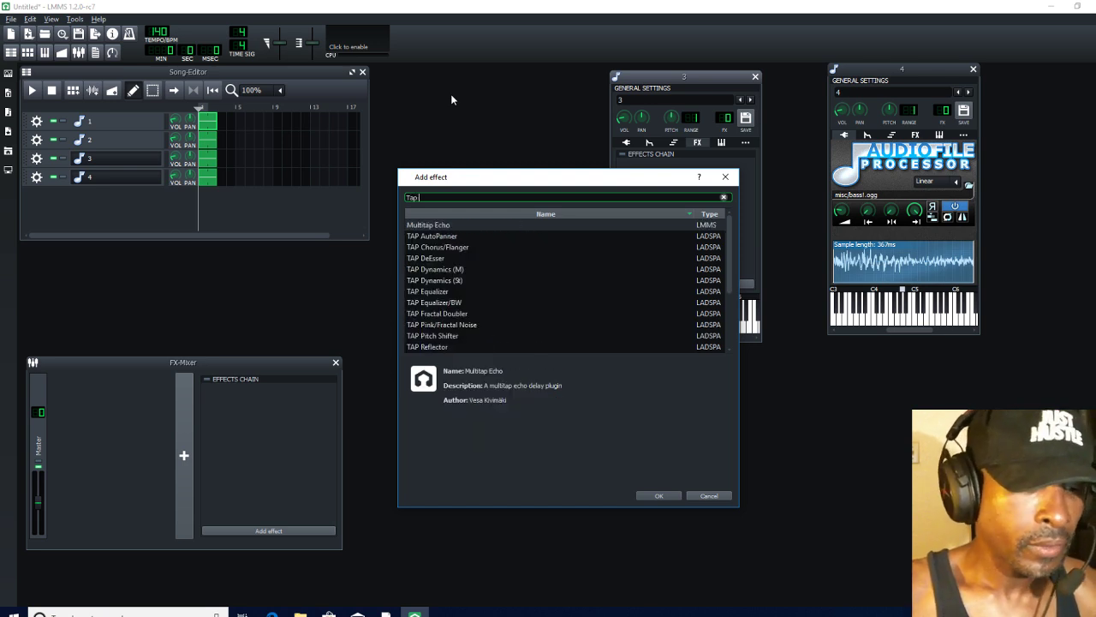
pyautogui.write(' stereo')
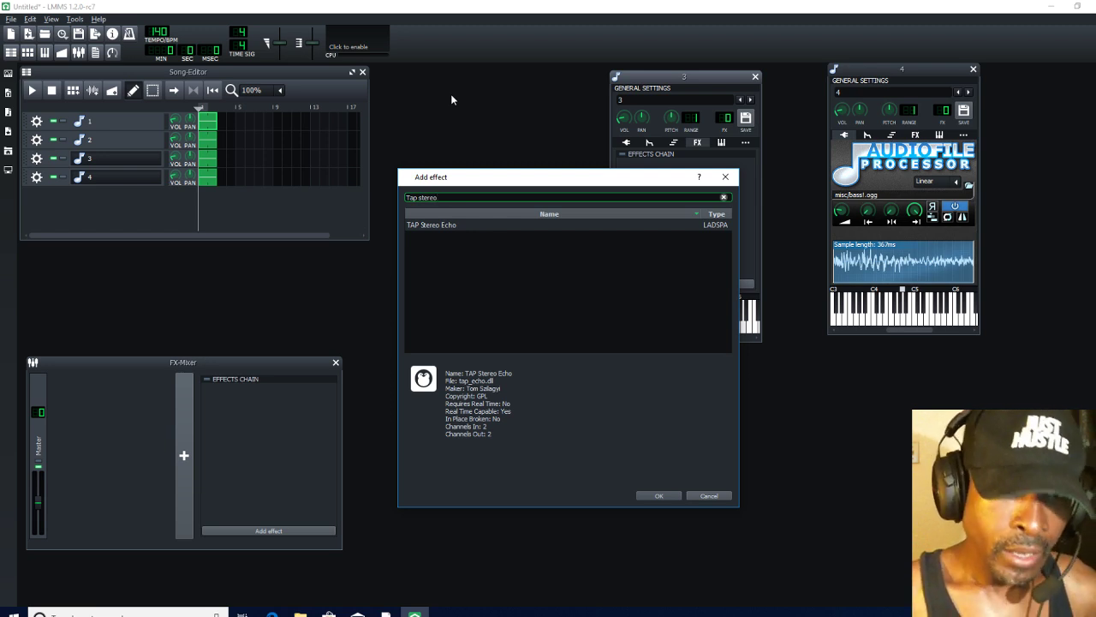
pyautogui.click(445, 225)
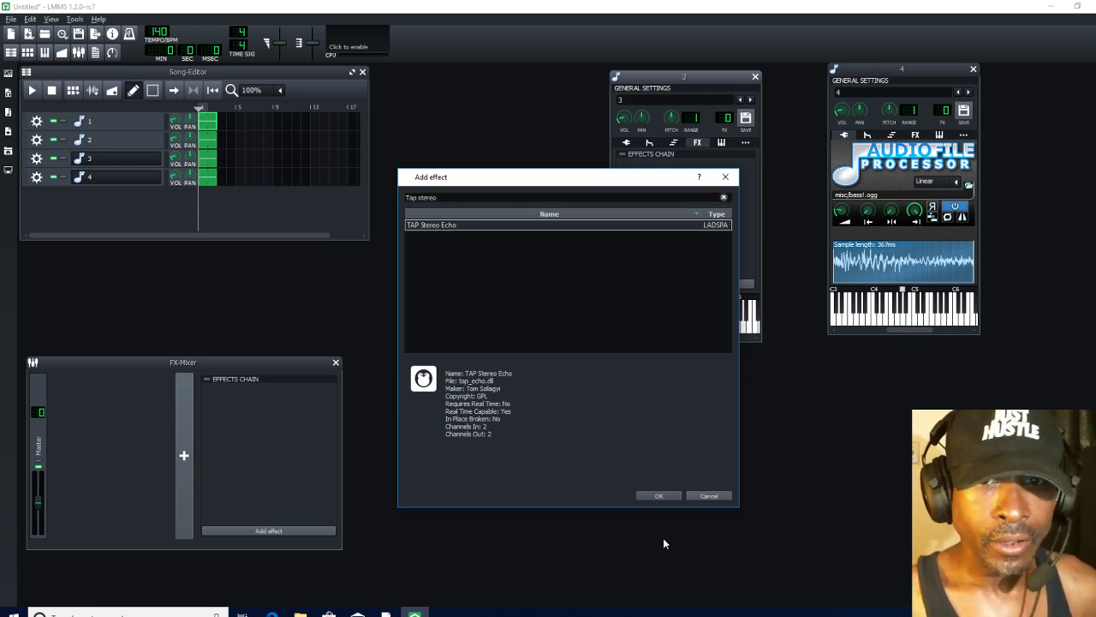
pyautogui.click(674, 494)
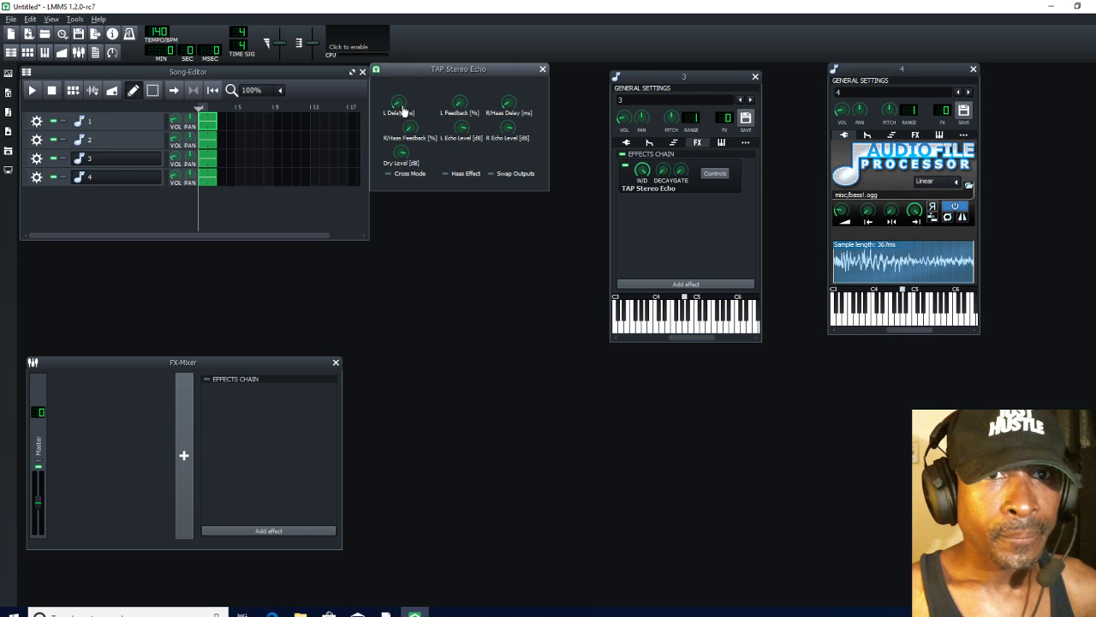
pyautogui.moveTo(400, 104); pyautogui.dragTo(400, 103)
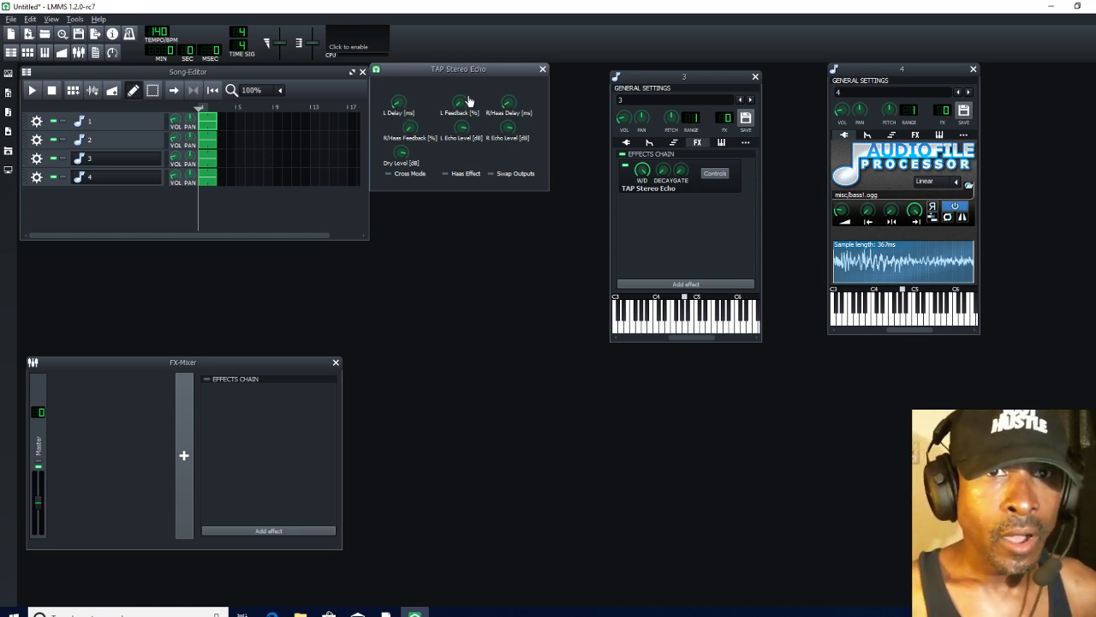
pyautogui.moveTo(460, 104); pyautogui.dragTo(514, 104)
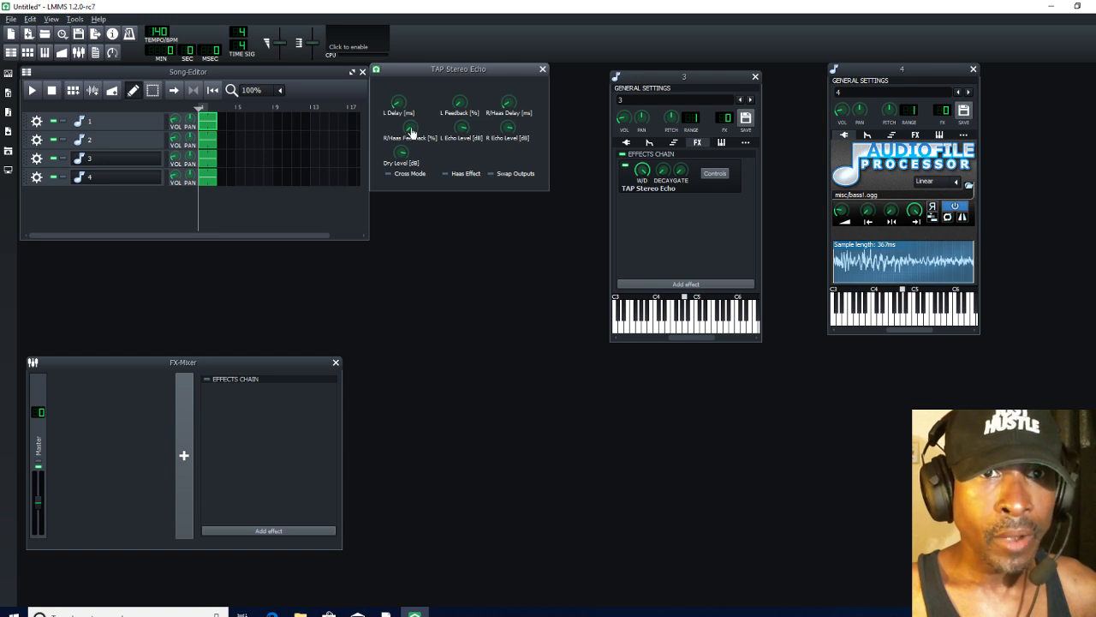
pyautogui.moveTo(410, 128); pyautogui.dragTo(411, 129)
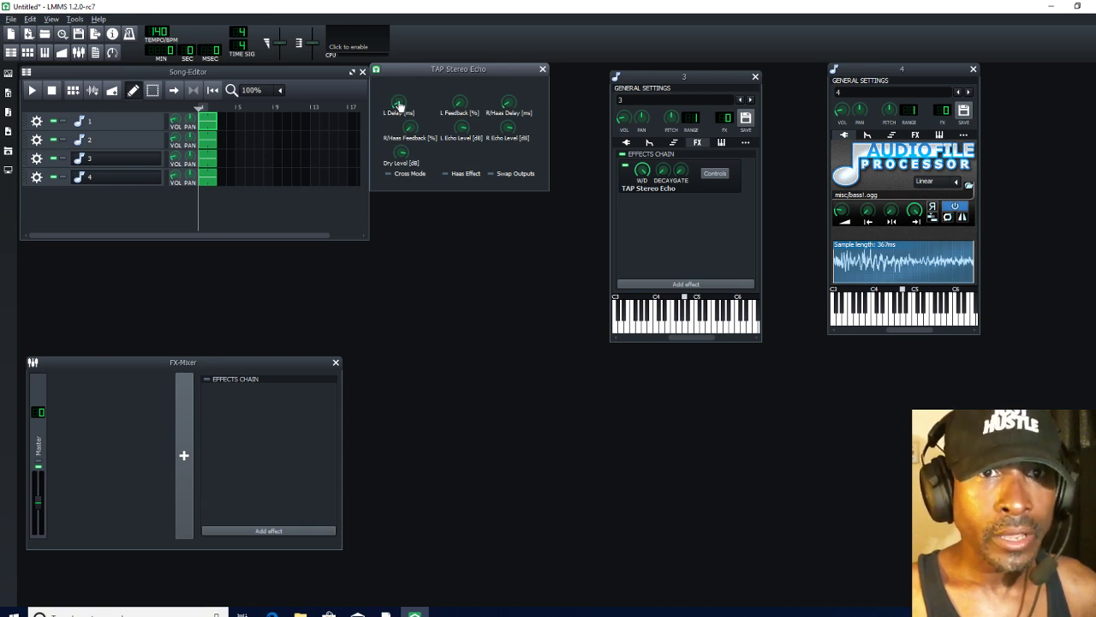
# - Set the L Delay of track 3's TAP Stereo Echo to 200 ms and enter a matching R/Haas Delay
pyautogui.moveTo(399, 104); pyautogui.dragTo(399, 103)
pyautogui.doubleClick(399, 103)
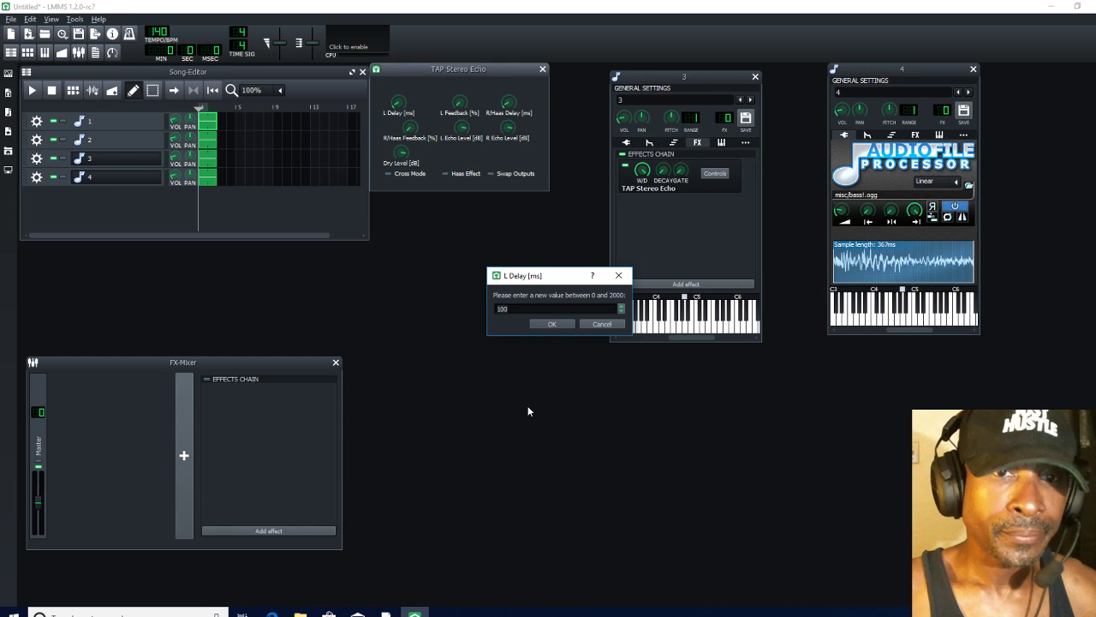
pyautogui.write('2')
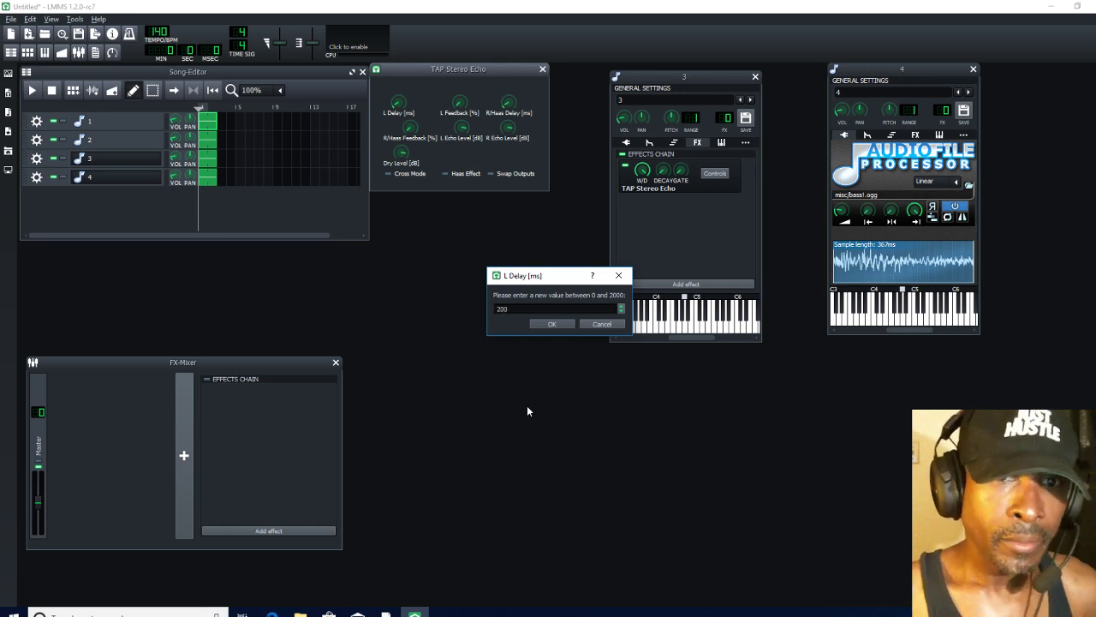
pyautogui.click(552, 324)
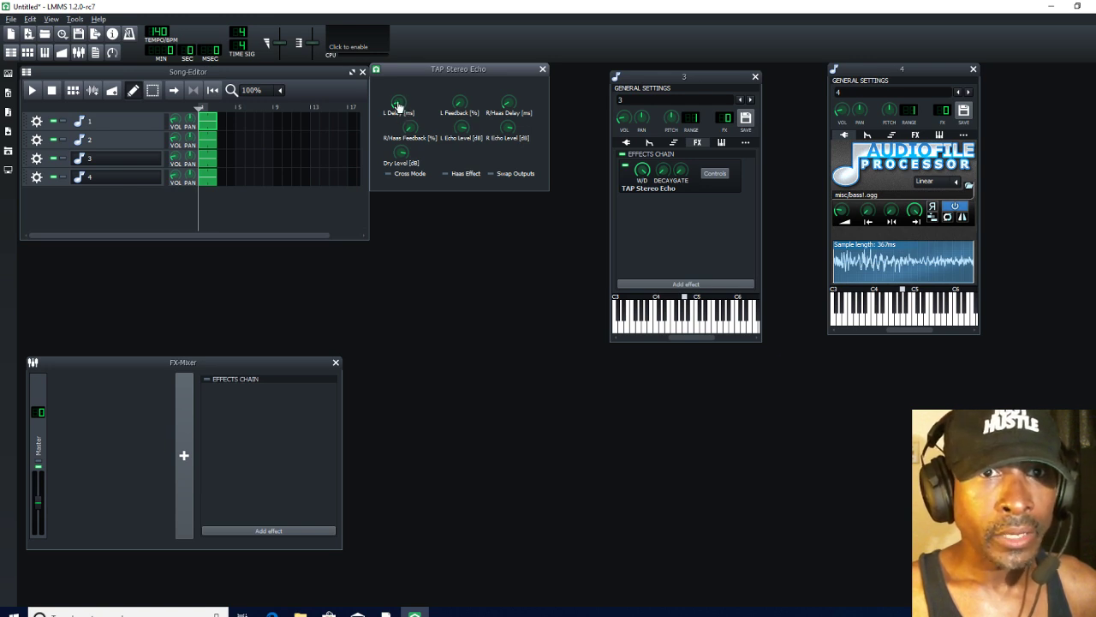
pyautogui.doubleClick(508, 104)
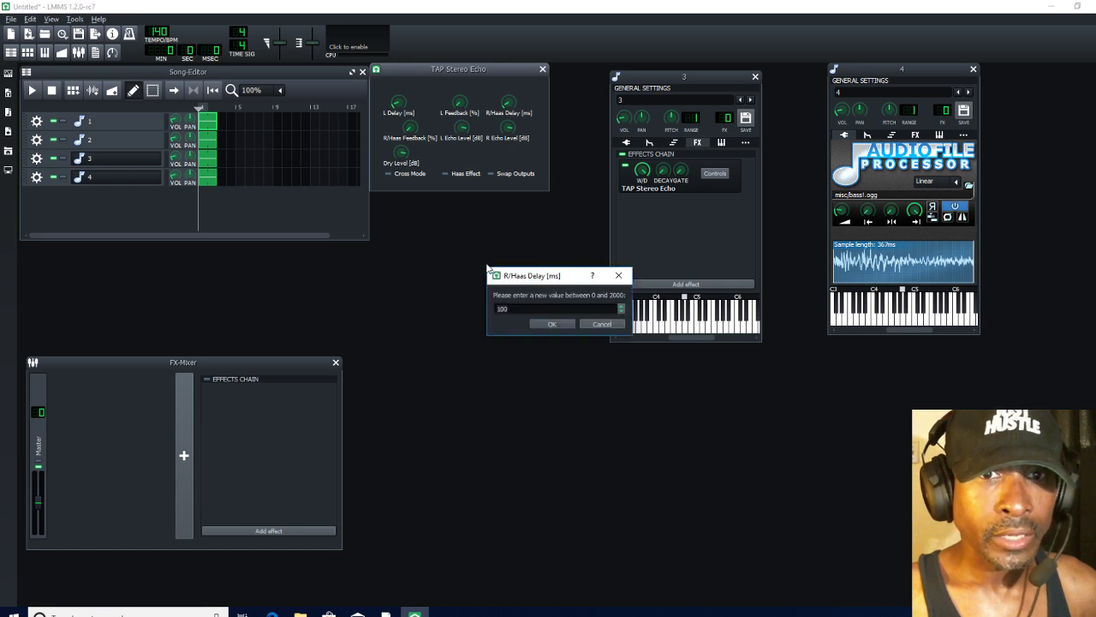
pyautogui.write('2')
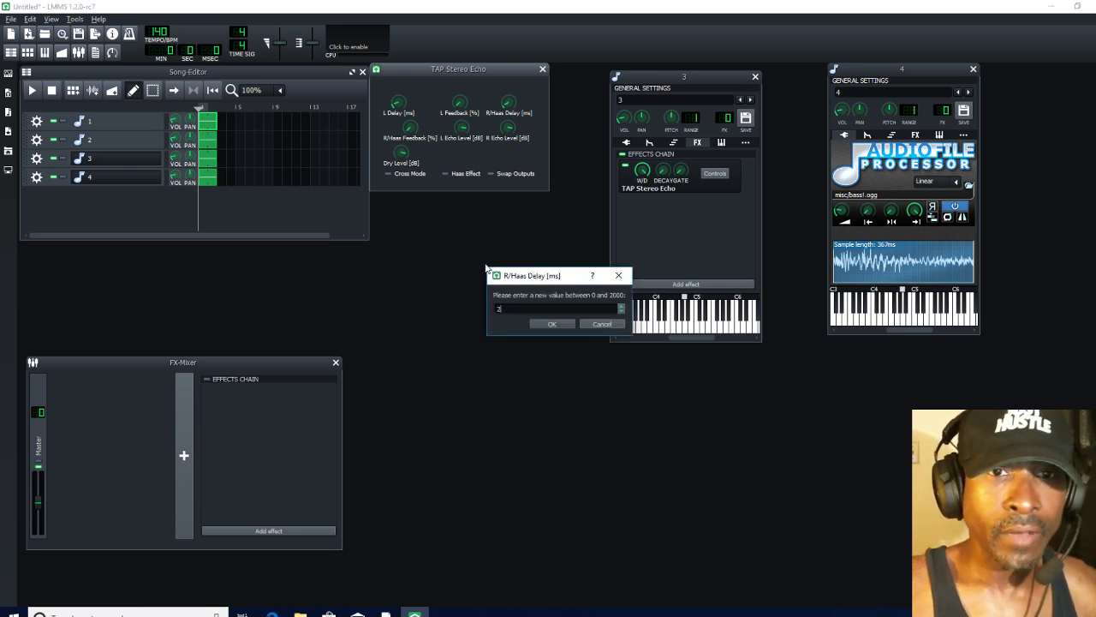
pyautogui.click(552, 324)
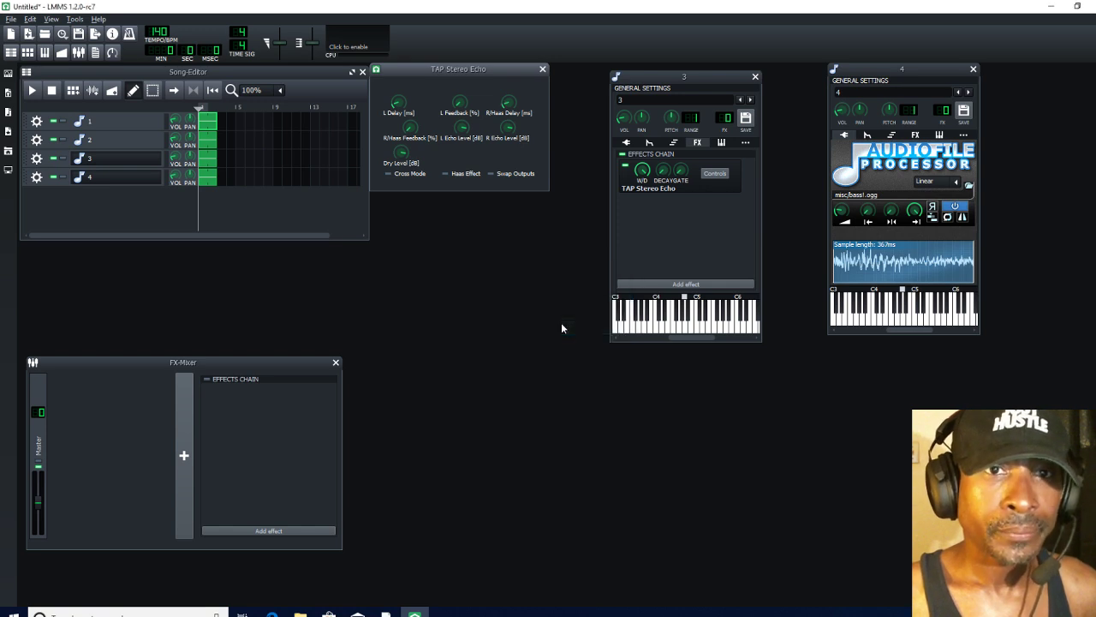
# - Set both the L Feedback and R/Haas Feedback of track 3's TAP Stereo Echo to 50%
pyautogui.doubleClick(460, 106)
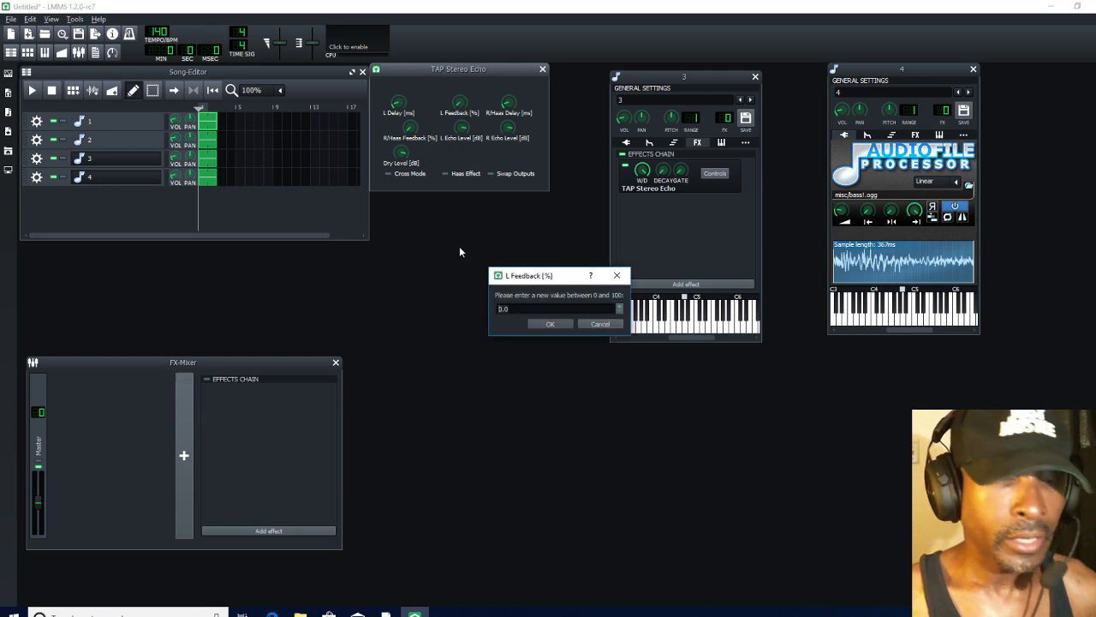
pyautogui.write('50')
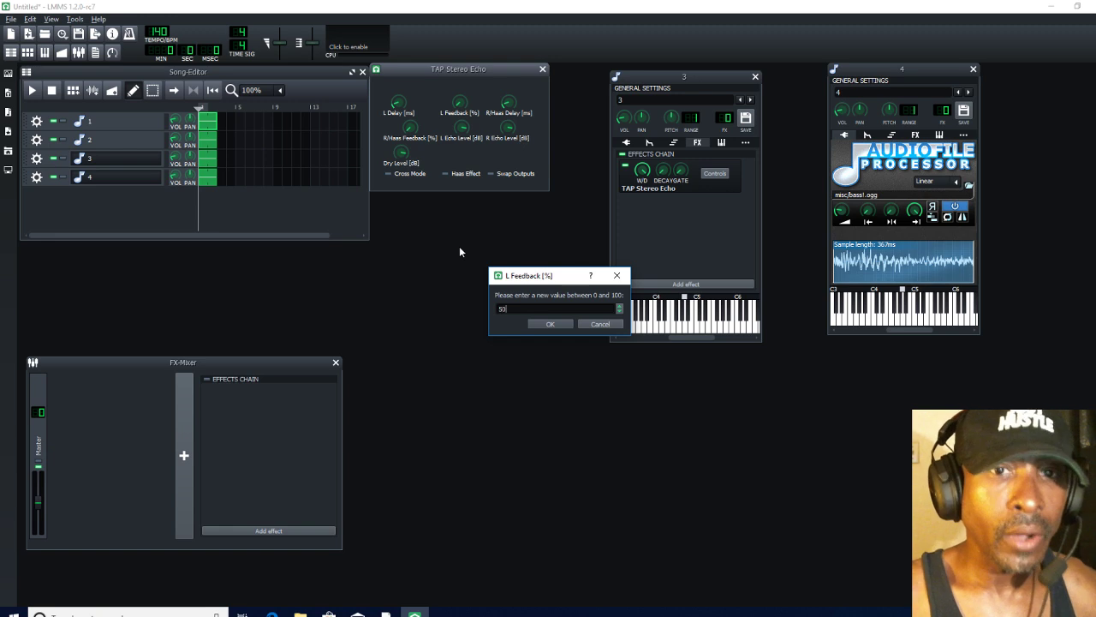
pyautogui.click(551, 324)
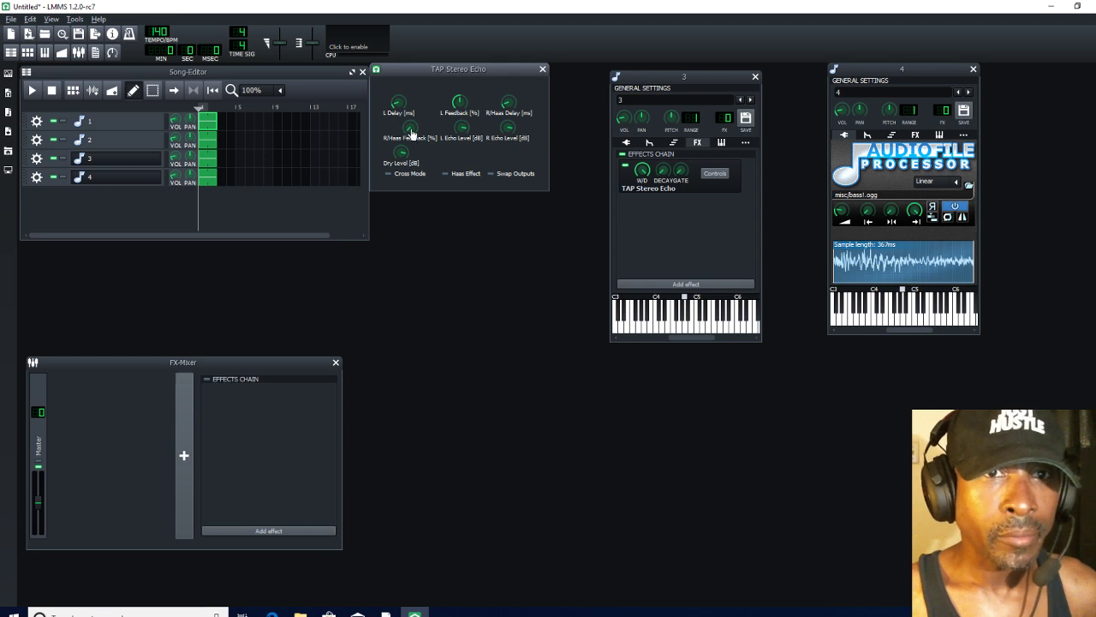
pyautogui.doubleClick(411, 130)
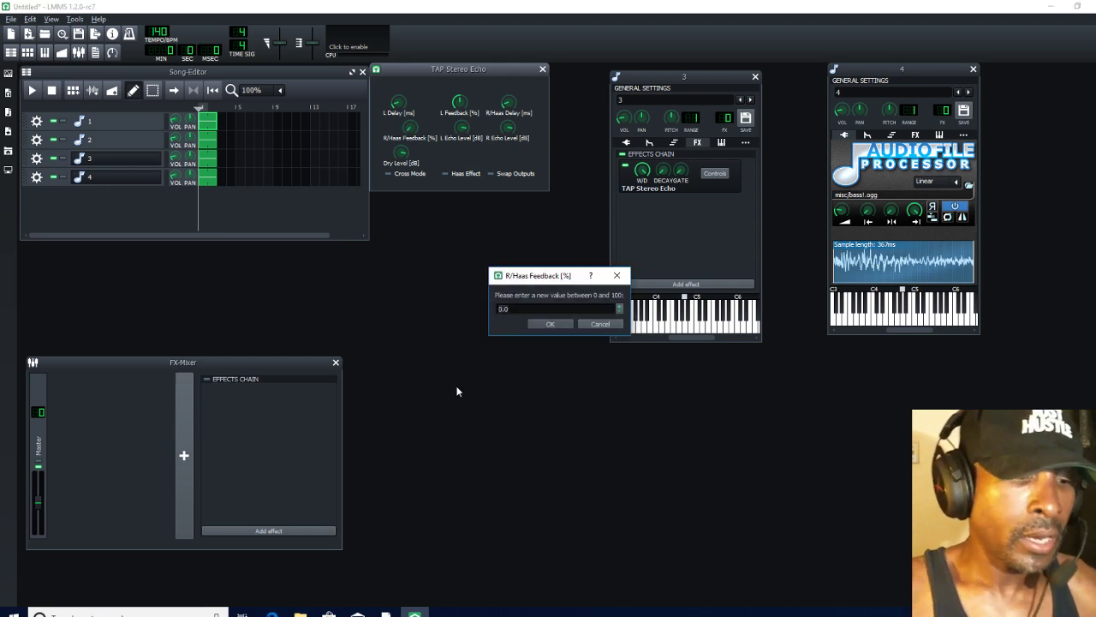
pyautogui.write('50')
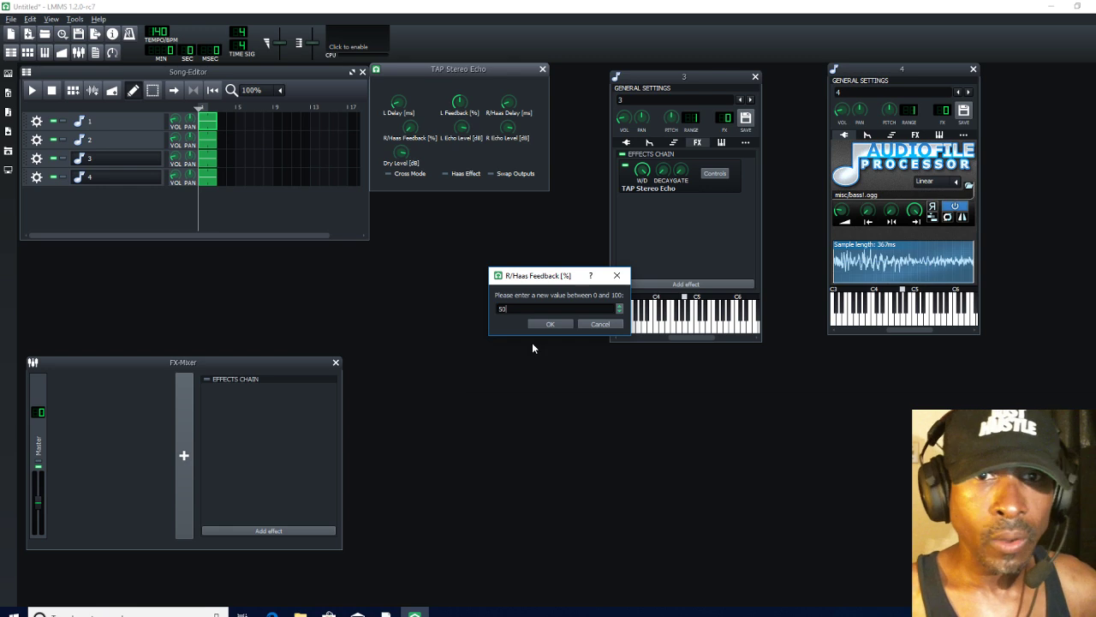
pyautogui.click(541, 324)
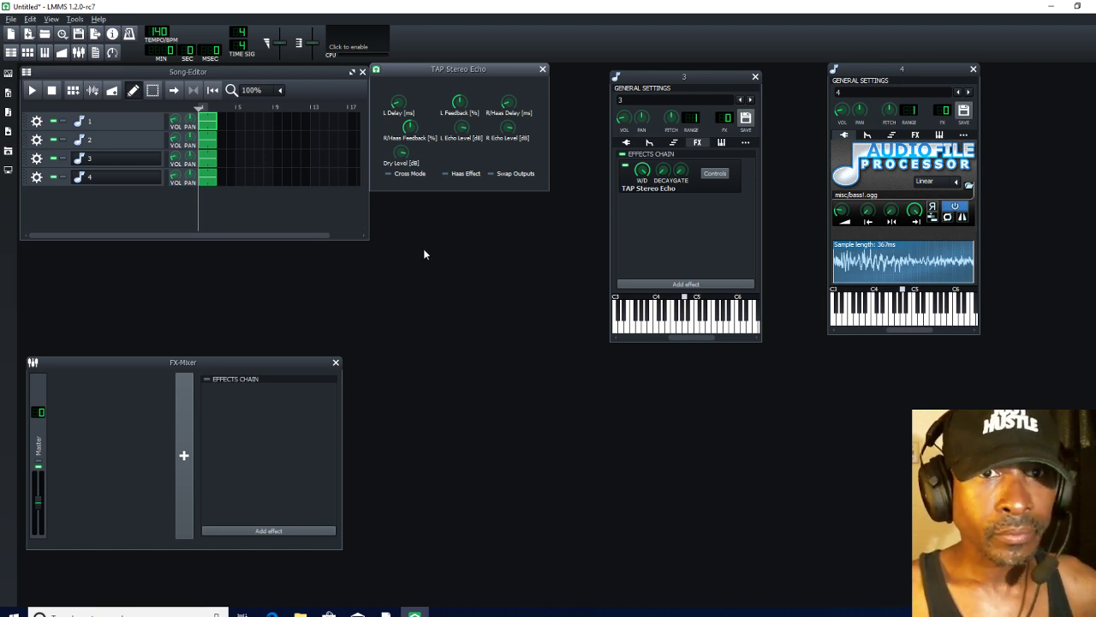
# - Close the FX-Mixer, open track 2's pattern in the Piano-Roll and place that window below the Song-Editor
pyautogui.click(335, 364)
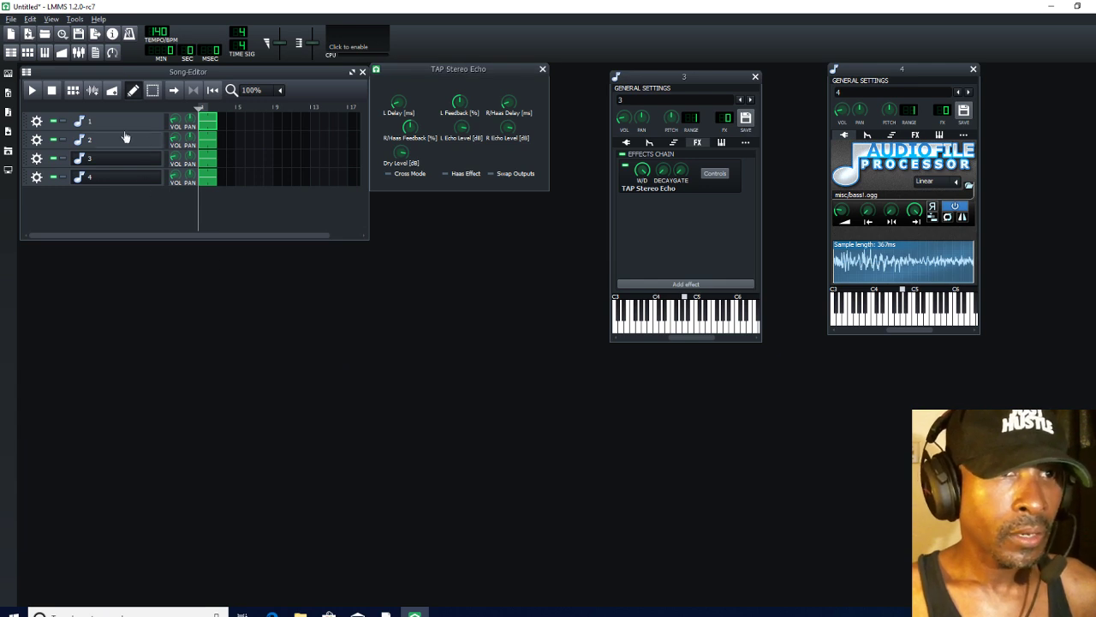
pyautogui.doubleClick(207, 144)
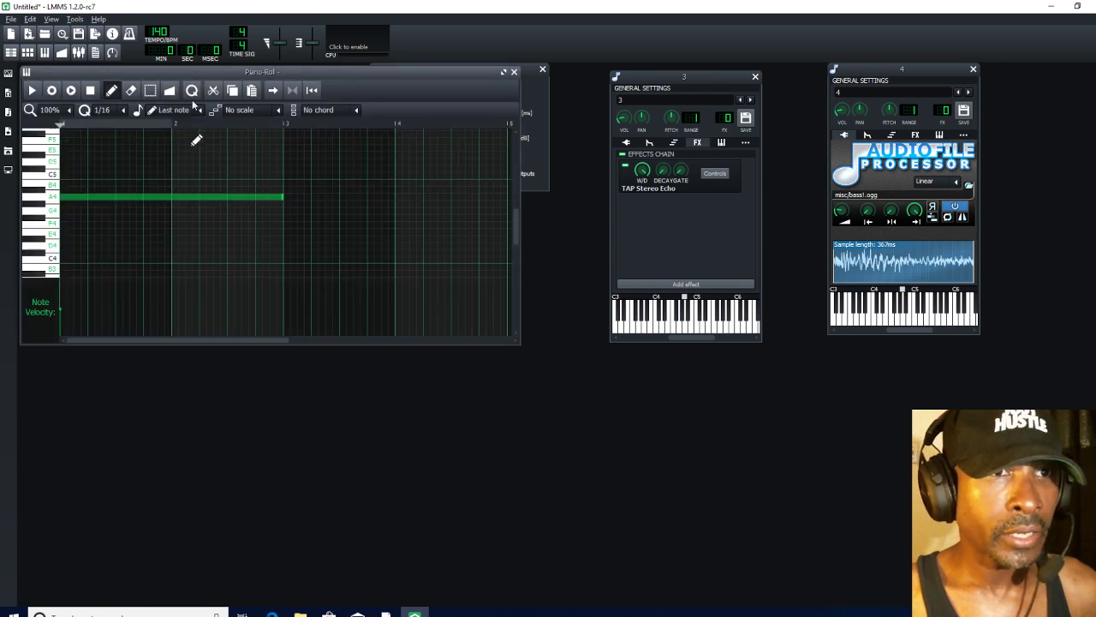
pyautogui.moveTo(191, 71); pyautogui.dragTo(198, 293)
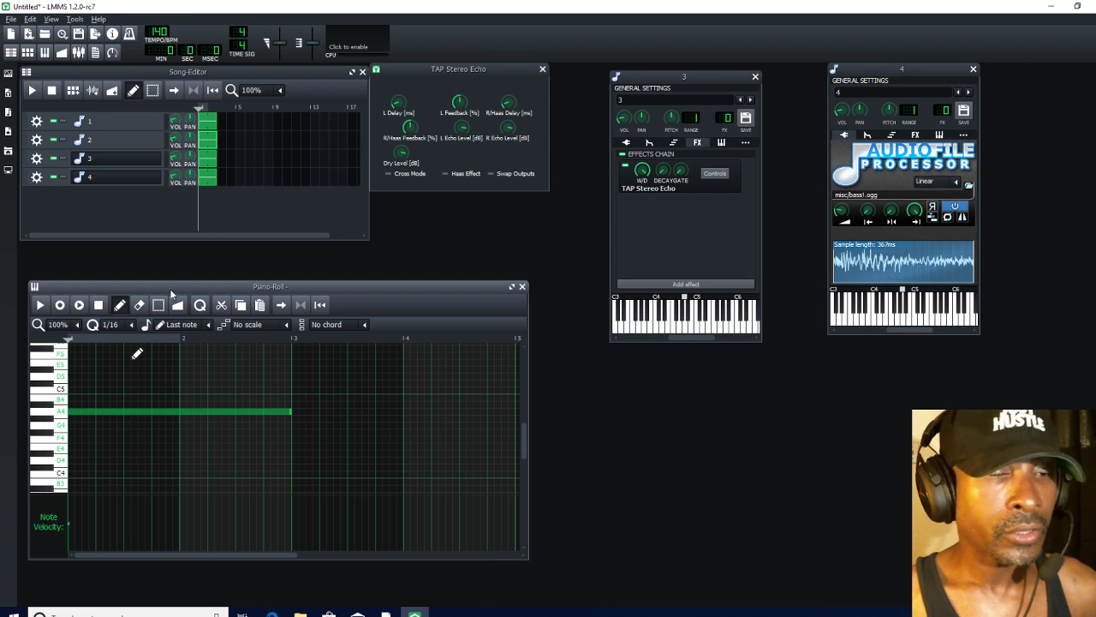
# - Audition track 2's pattern in the Piano-Roll, stop playback and close the Piano-Roll
pyautogui.click(41, 306)
pyautogui.click(41, 305)
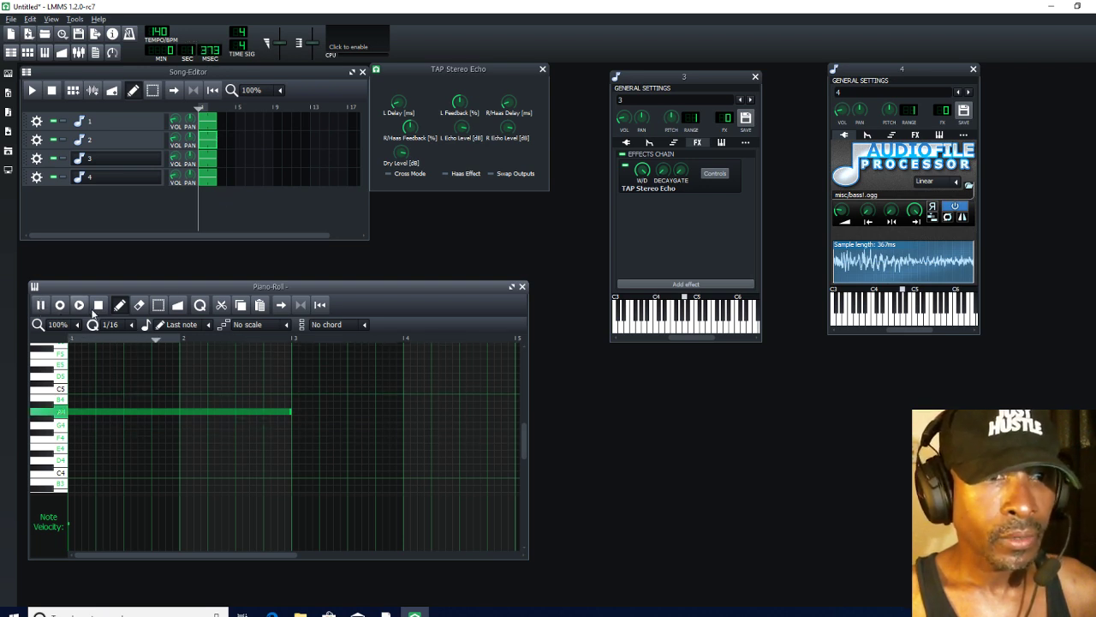
pyautogui.click(522, 286)
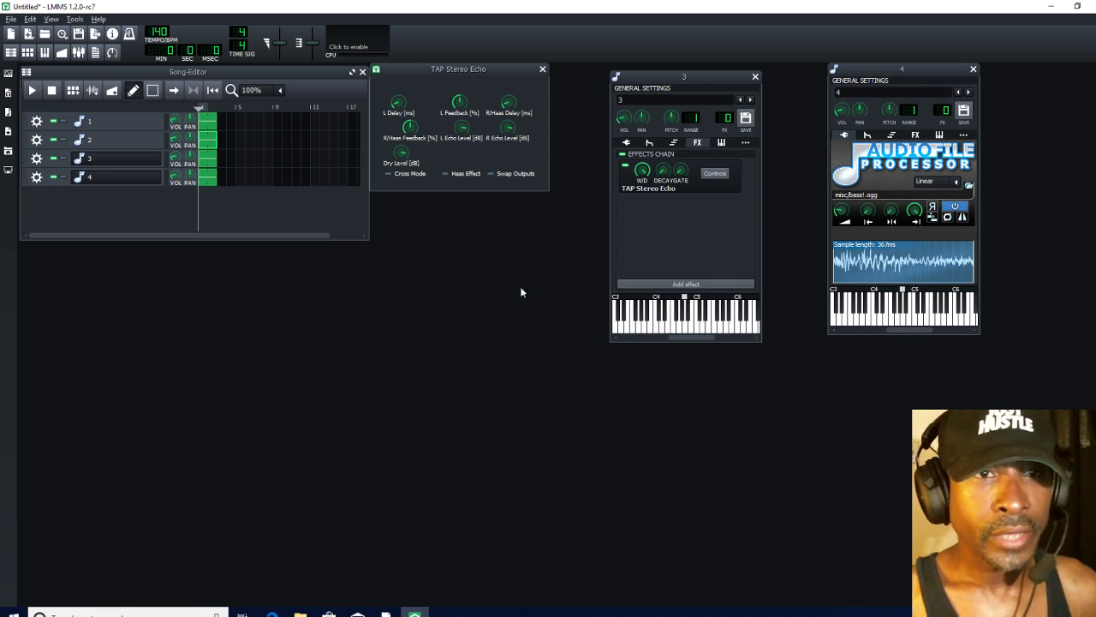
# - Open track 3's pattern in the Piano-Roll, play it to hear its echo and stop playback
pyautogui.doubleClick(211, 162)
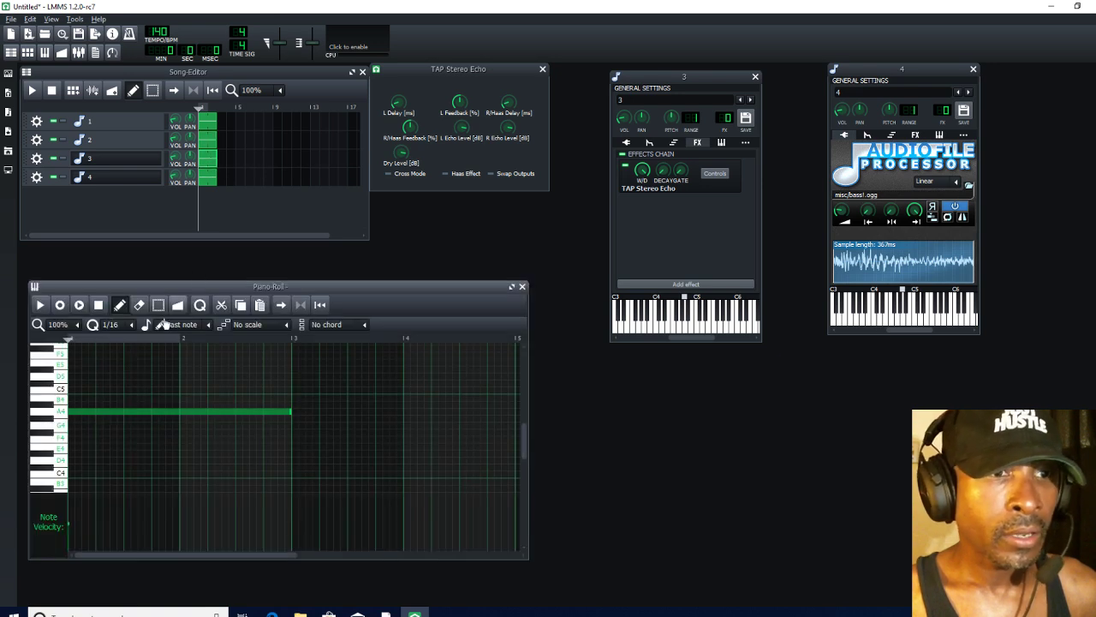
pyautogui.click(40, 306)
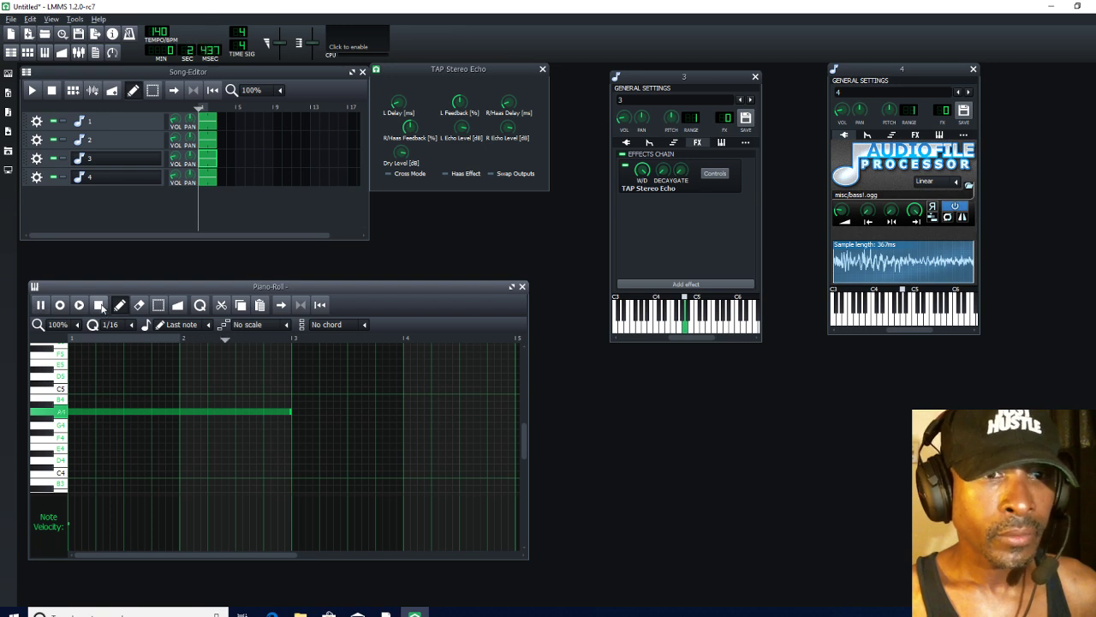
pyautogui.click(99, 305)
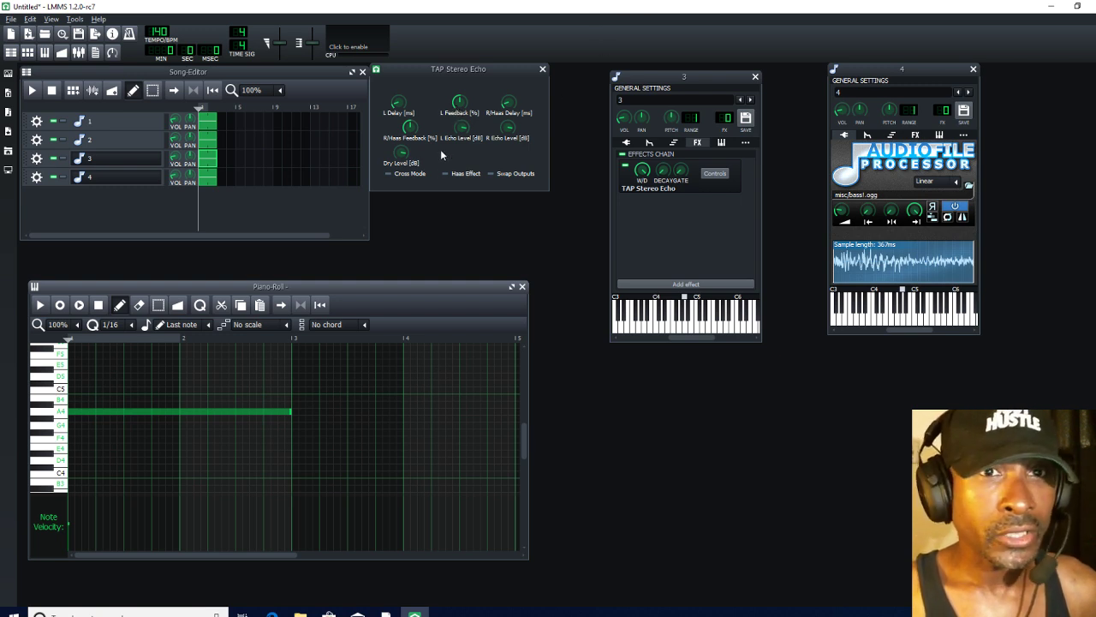
# - Try a higher L Feedback on track 3's TAP Stereo Echo, audition the pattern, and restore the earlier feedback setting
pyautogui.click(461, 109)
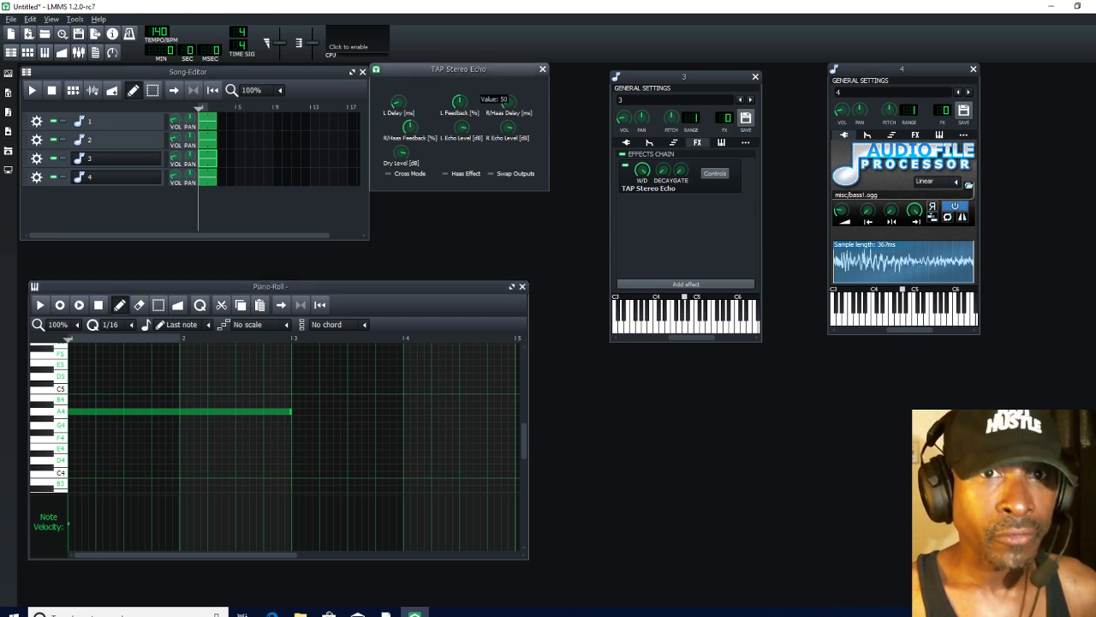
pyautogui.moveTo(461, 107); pyautogui.dragTo(461, 69)
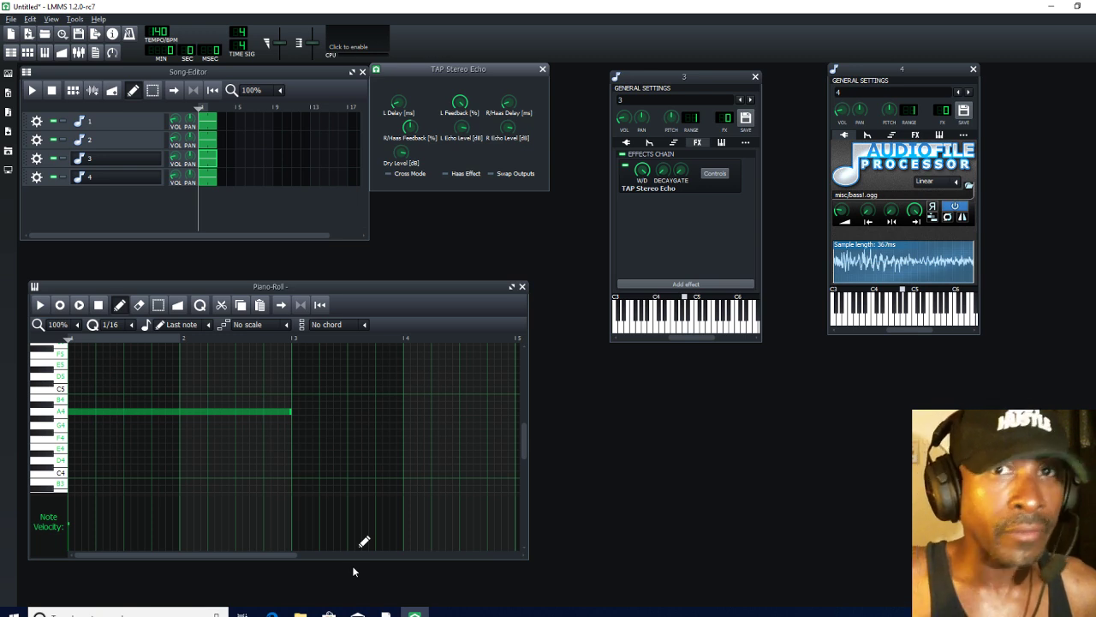
pyautogui.click(41, 306)
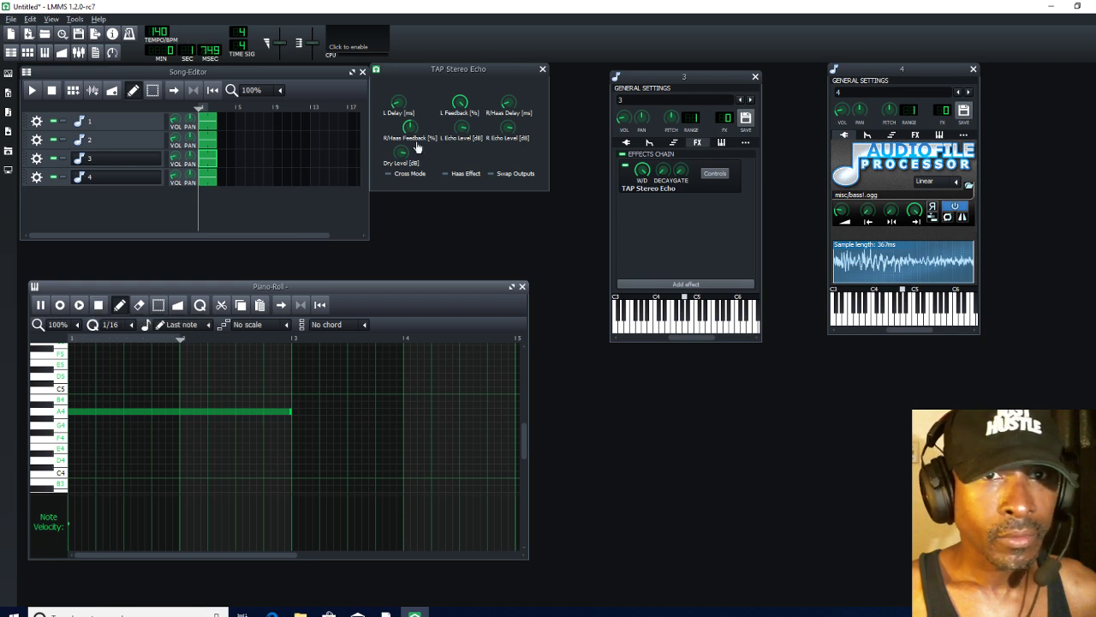
pyautogui.moveTo(460, 103); pyautogui.dragTo(460, 103)
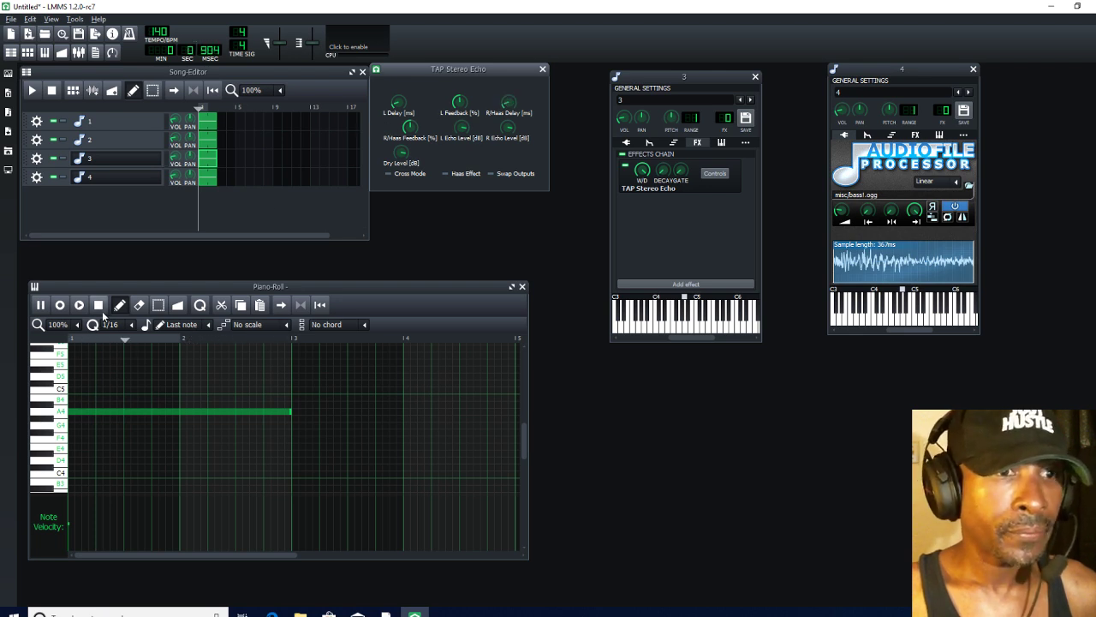
pyautogui.click(99, 305)
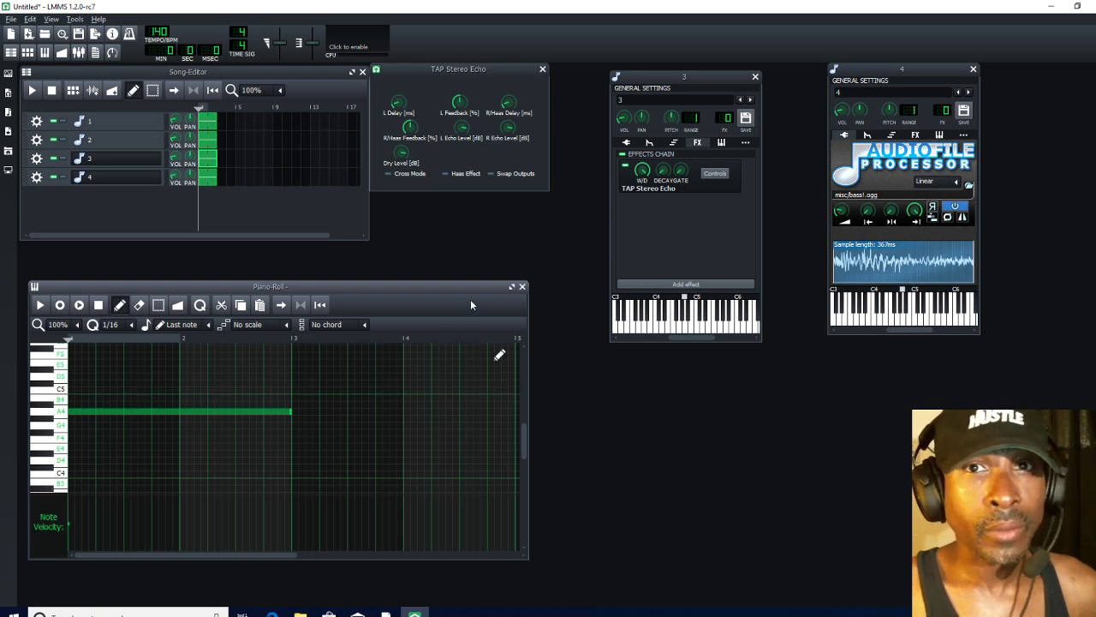
# - Close the Piano-Roll and track 3's instrument and echo windows, and move track 4's instrument window nearer the Song-Editor
pyautogui.click(523, 287)
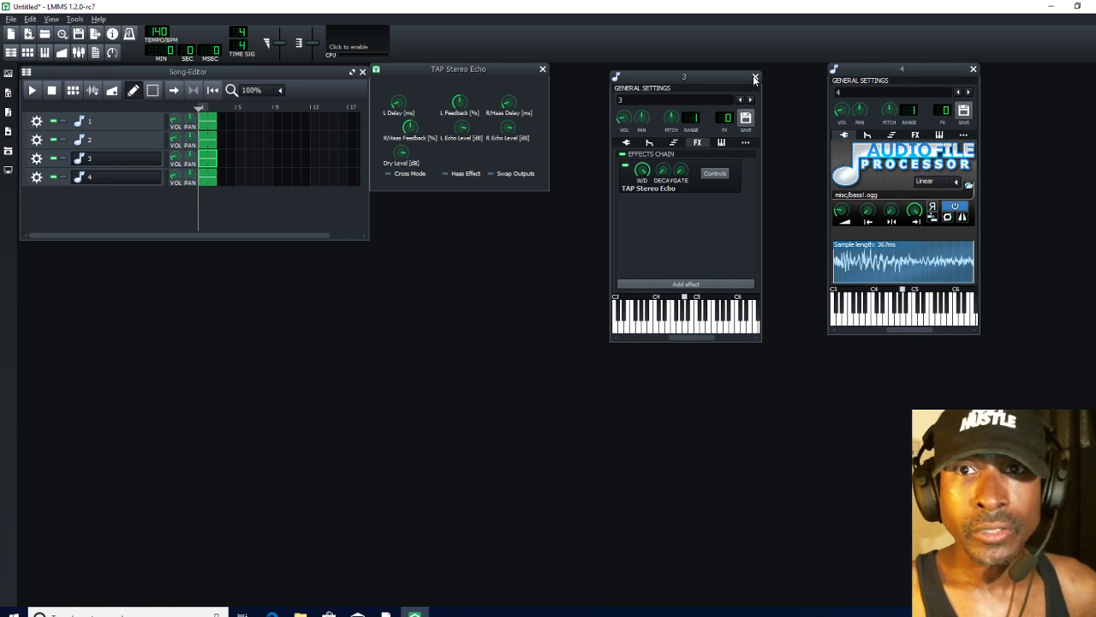
pyautogui.click(755, 78)
pyautogui.click(542, 69)
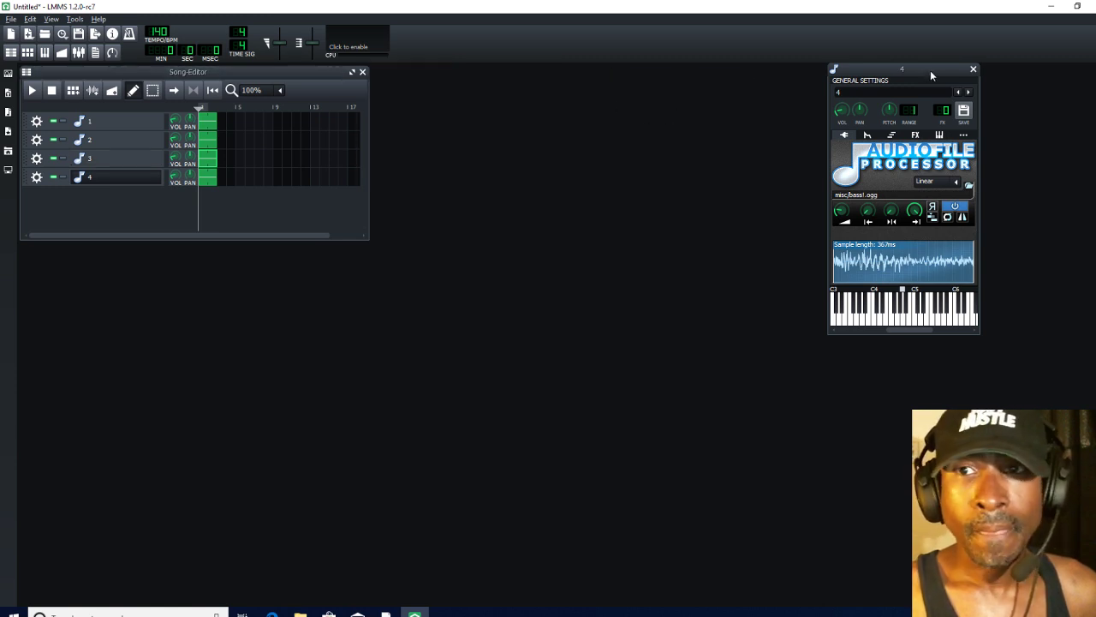
pyautogui.moveTo(931, 71); pyautogui.dragTo(661, 79)
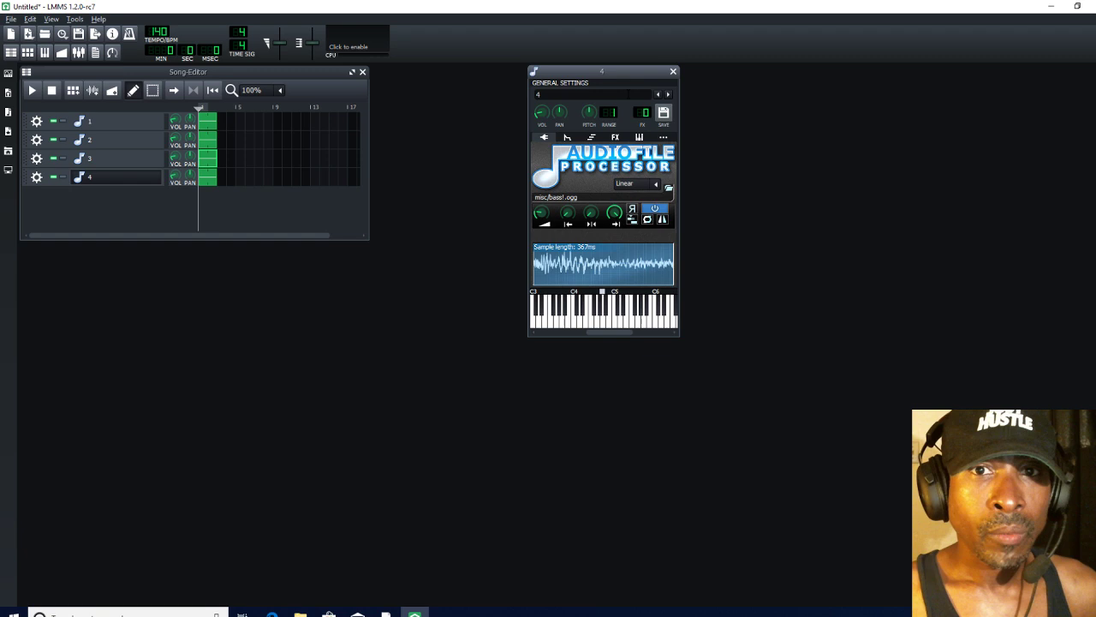
# - Add the TAP Stereo Echo effect to track 4's effects chain
pyautogui.click(616, 138)
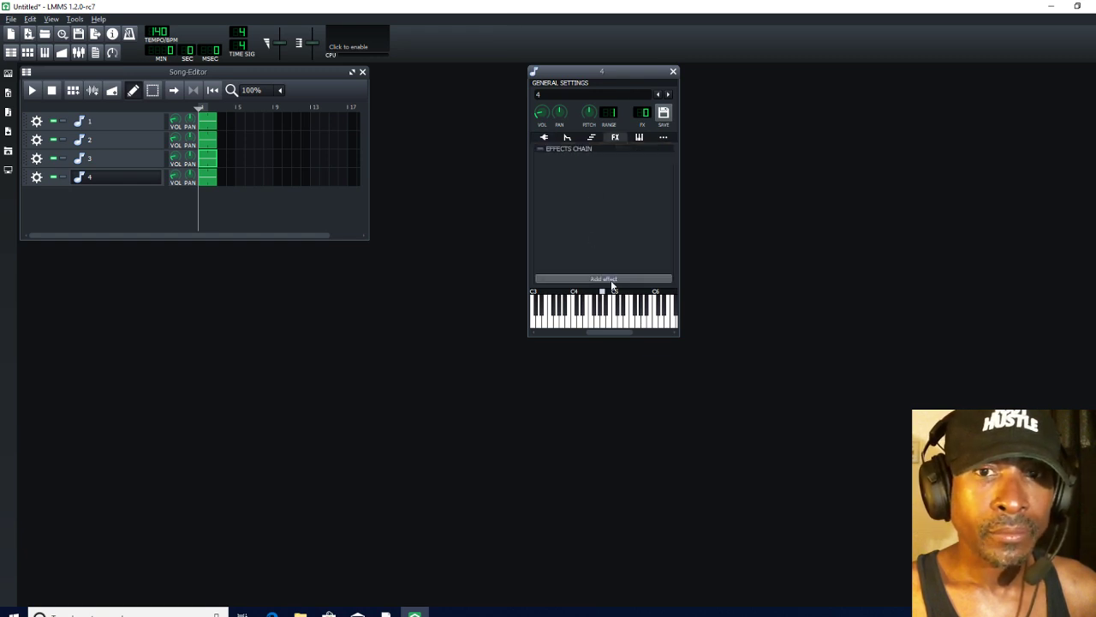
pyautogui.click(610, 279)
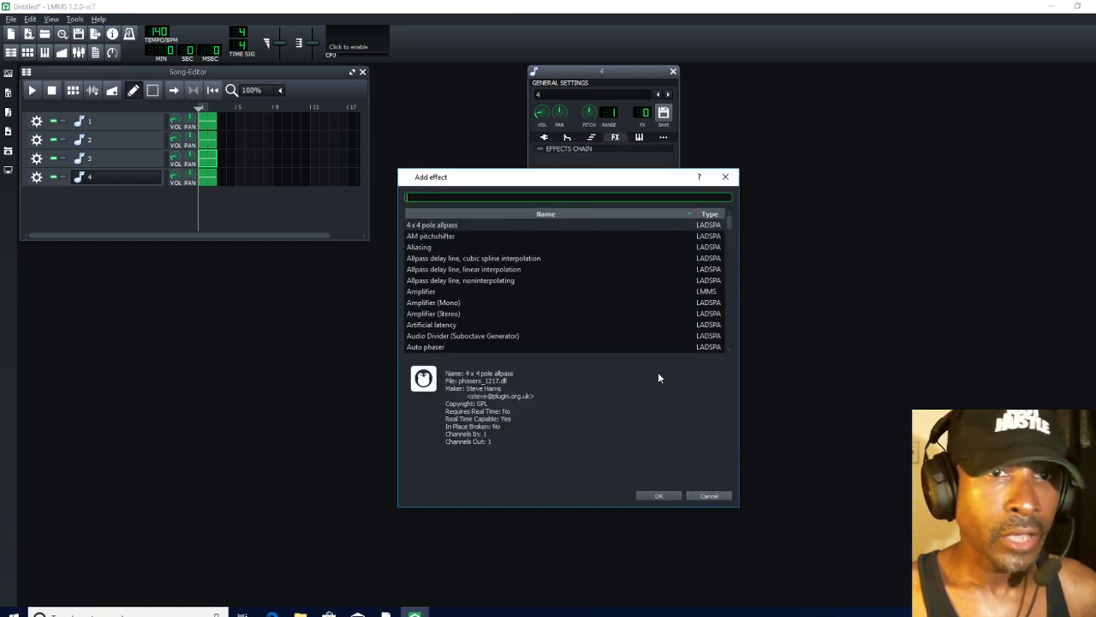
pyautogui.write('ta')
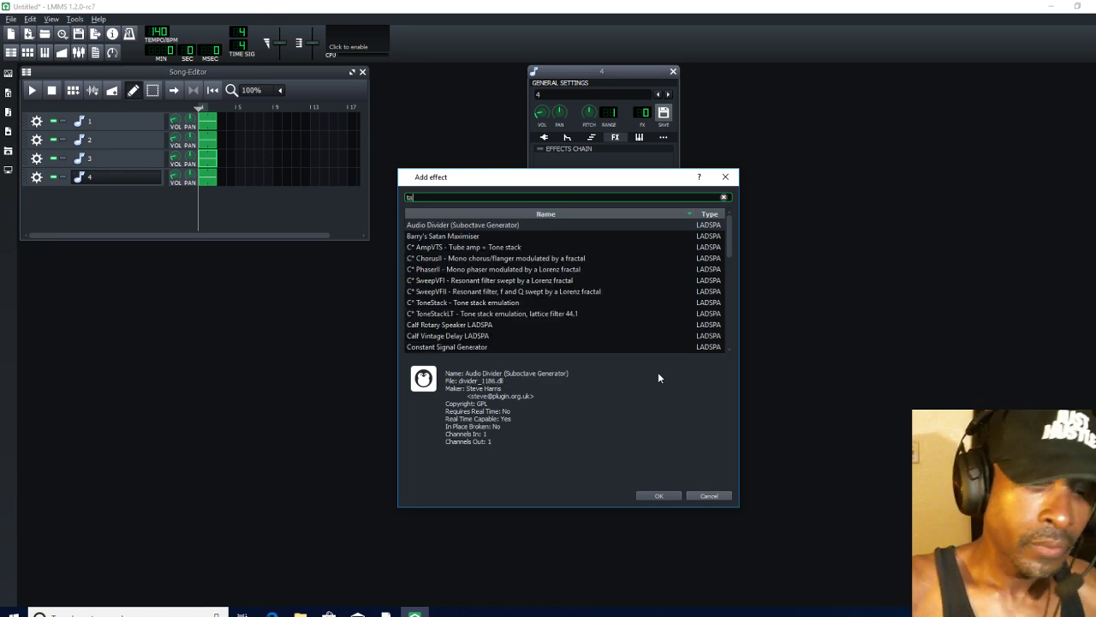
pyautogui.write('p stere')
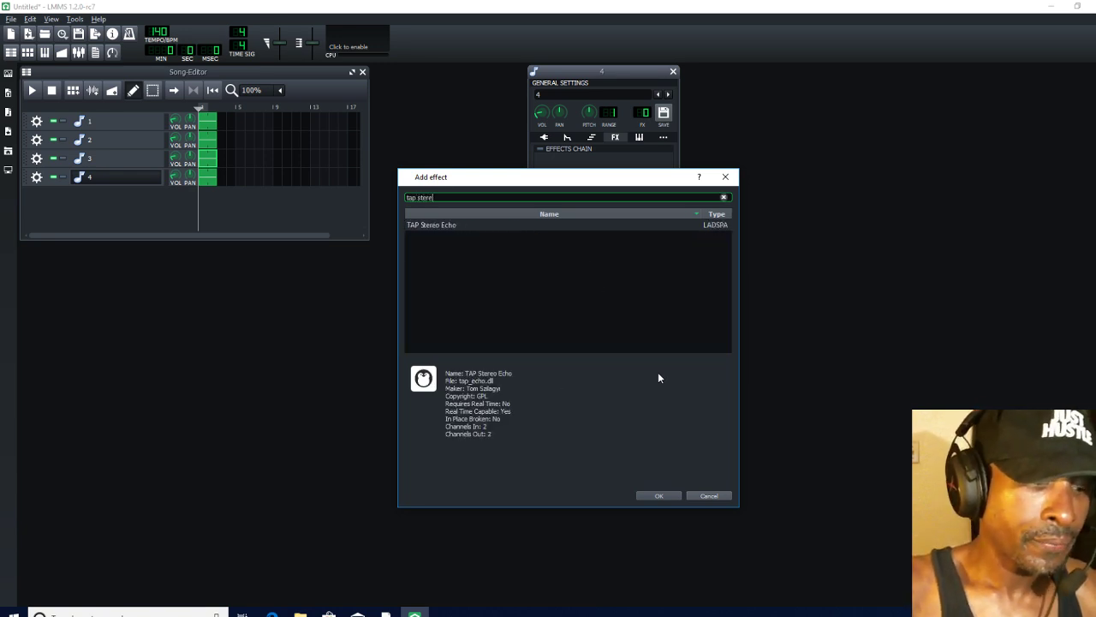
pyautogui.write('o echo')
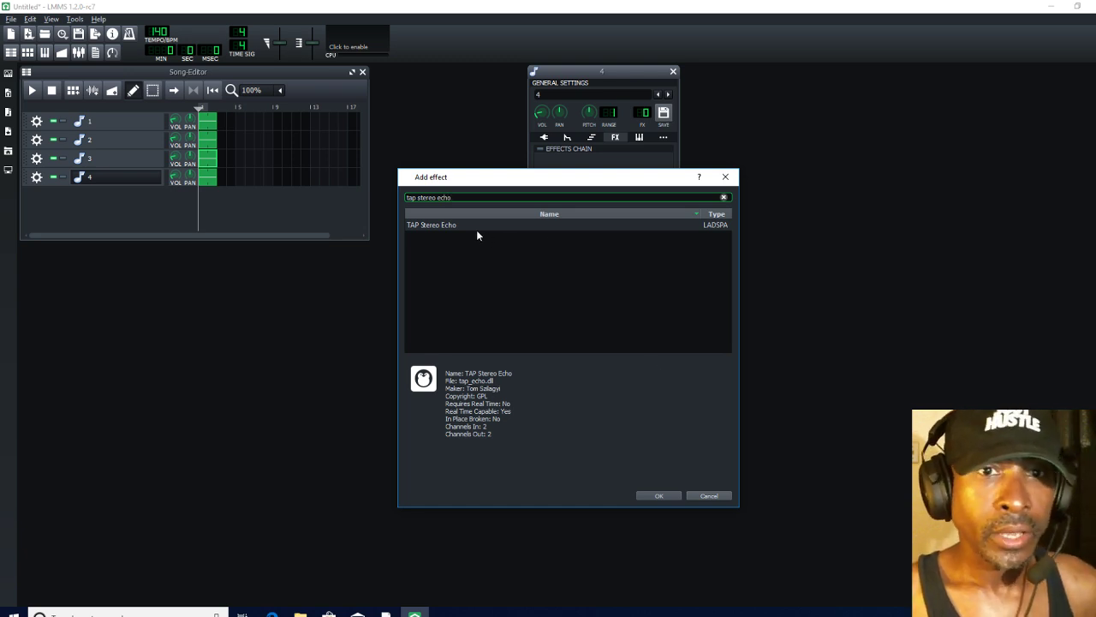
pyautogui.click(466, 225)
pyautogui.click(661, 496)
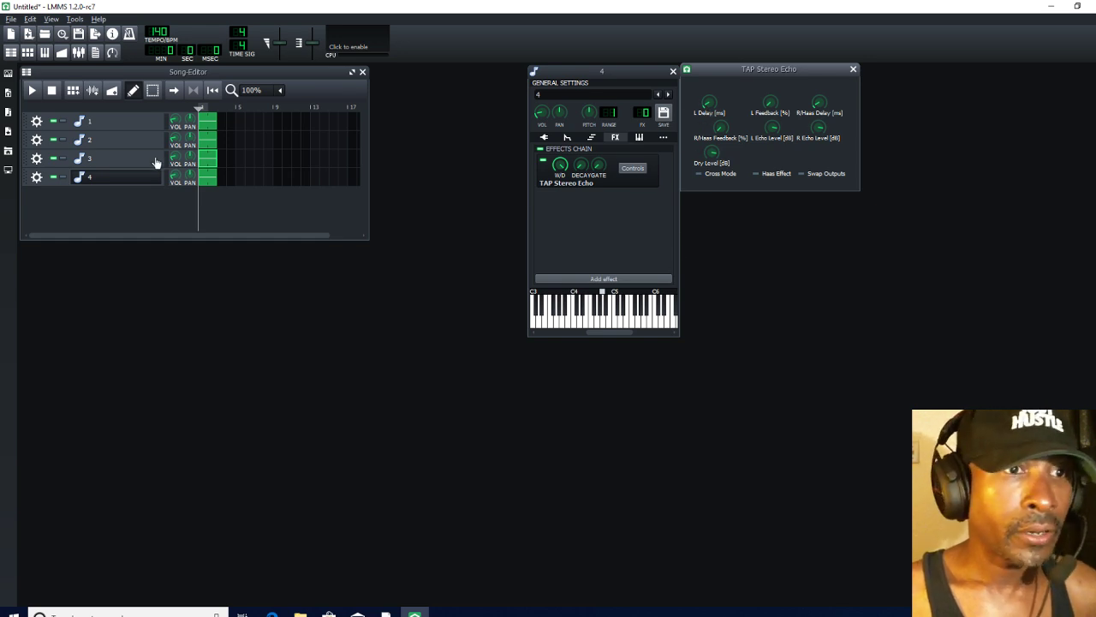
# - Set both the L Delay and R/Haas Delay of track 4's TAP Stereo Echo to 300 ms
pyautogui.doubleClick(710, 104)
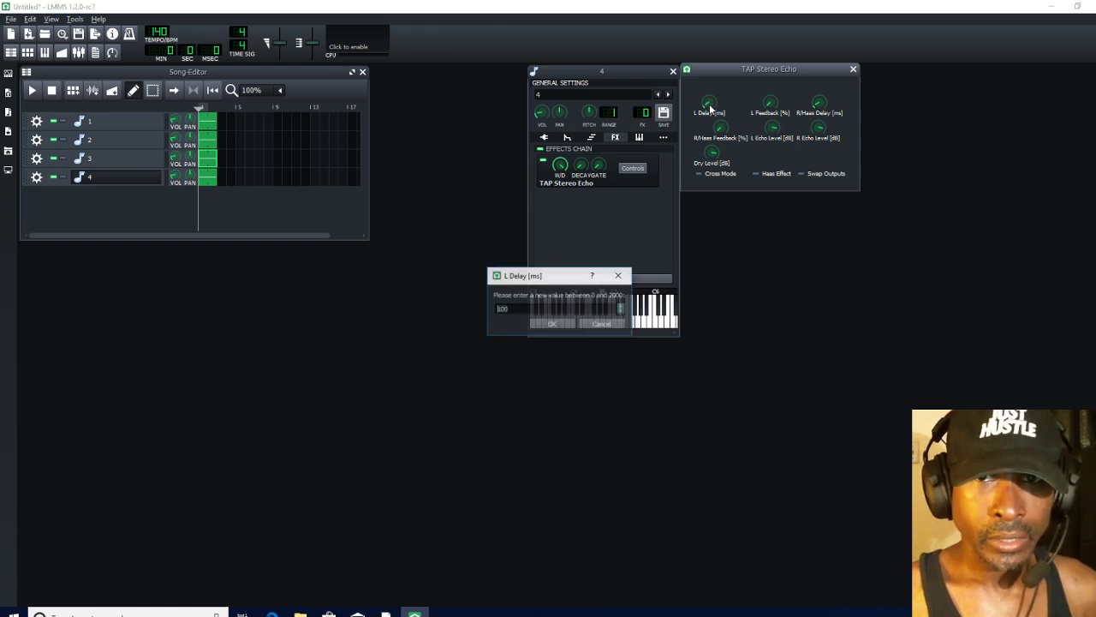
pyautogui.write('30')
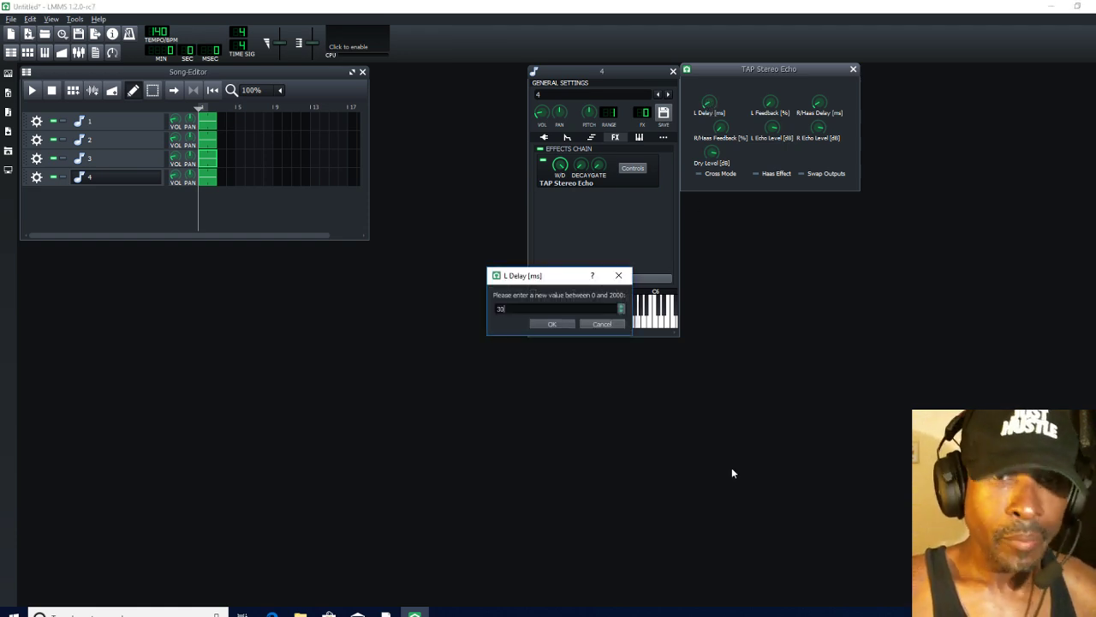
pyautogui.click(545, 323)
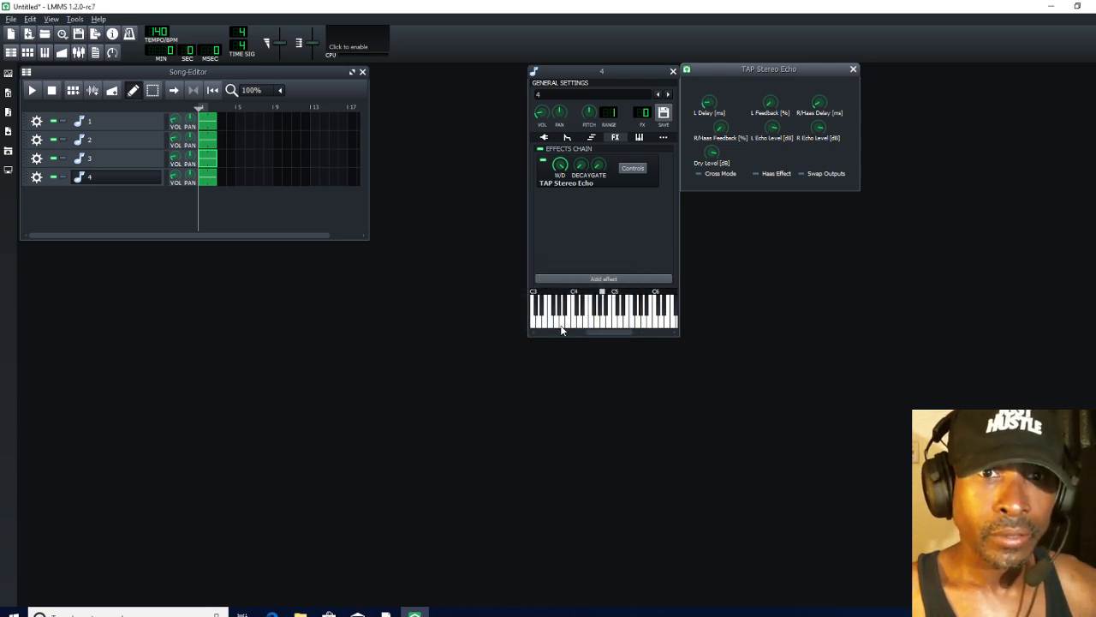
pyautogui.doubleClick(820, 103)
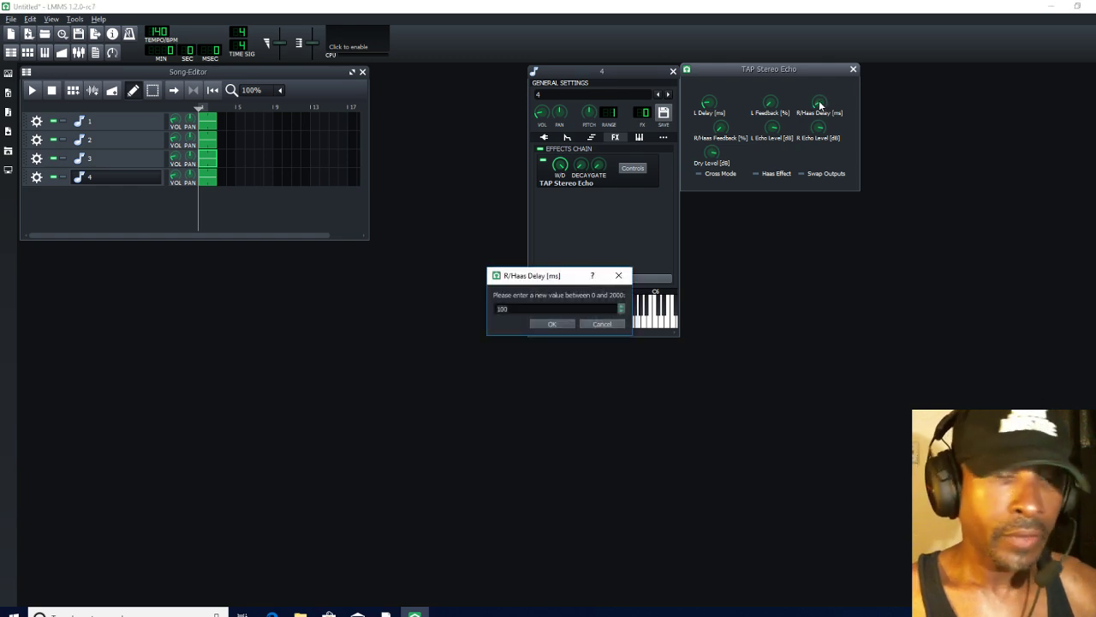
pyautogui.write('300')
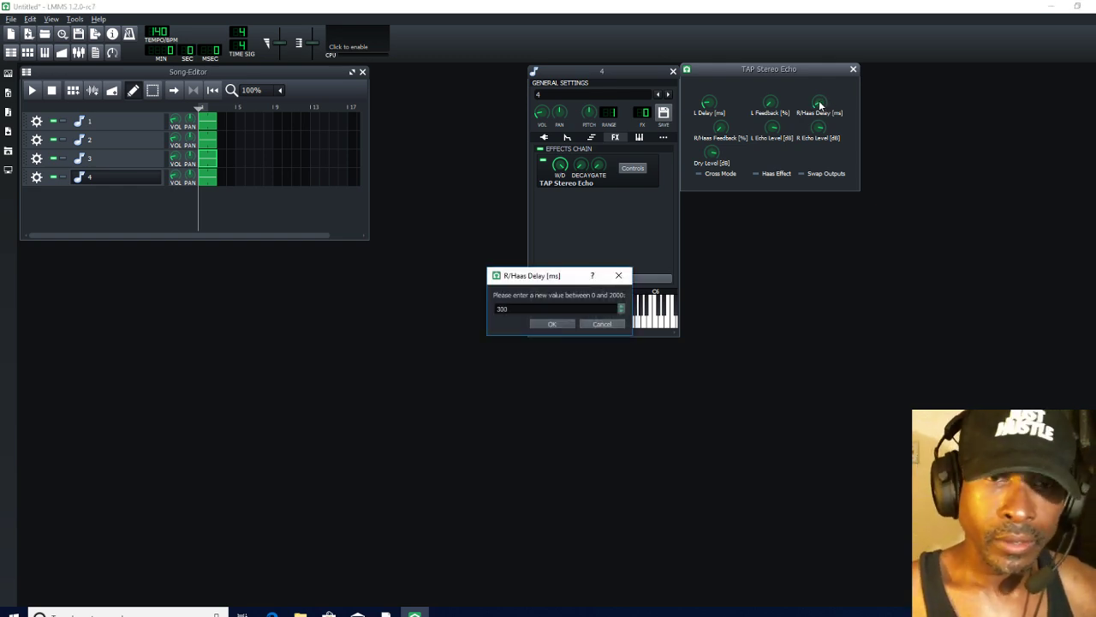
pyautogui.press('Return')
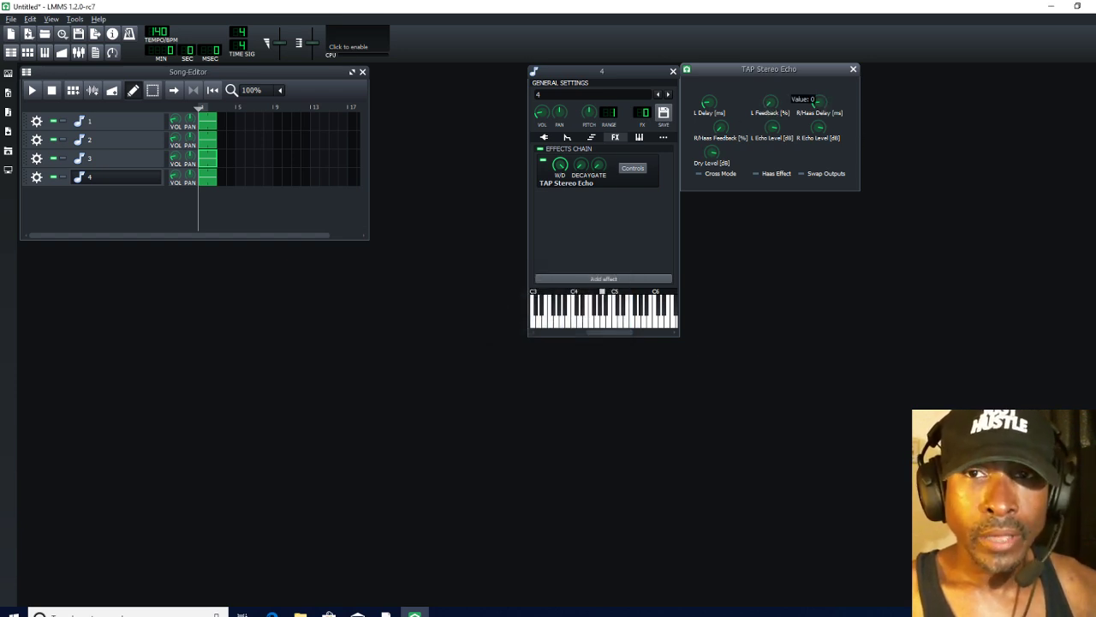
# - Set both the L Feedback and R/Haas Feedback of track 4's TAP Stereo Echo to 80%
pyautogui.doubleClick(769, 104)
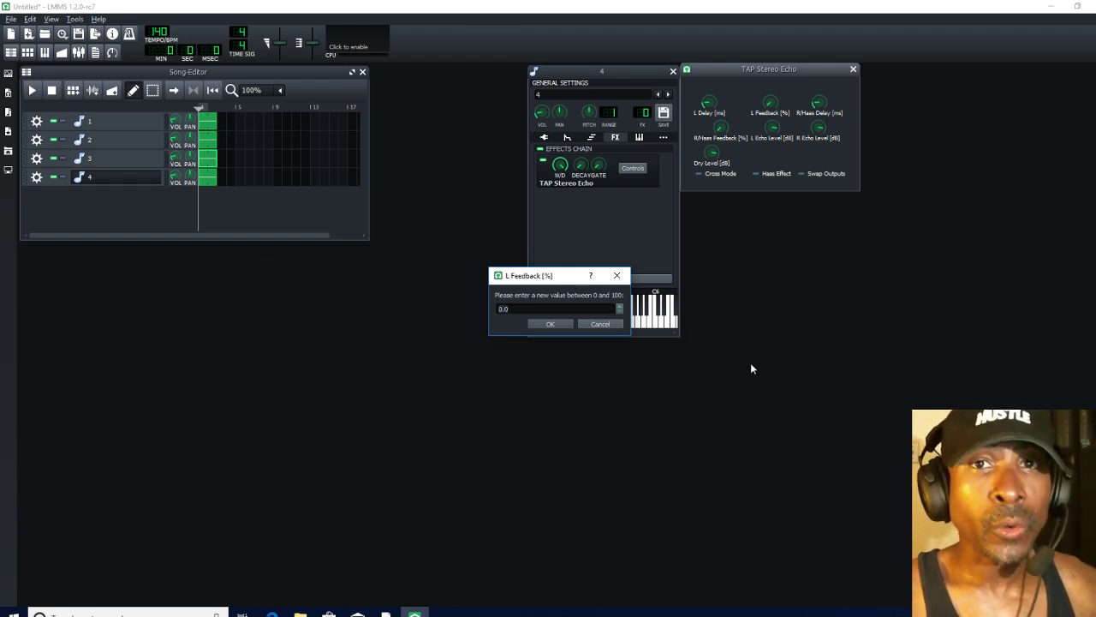
pyautogui.write('80')
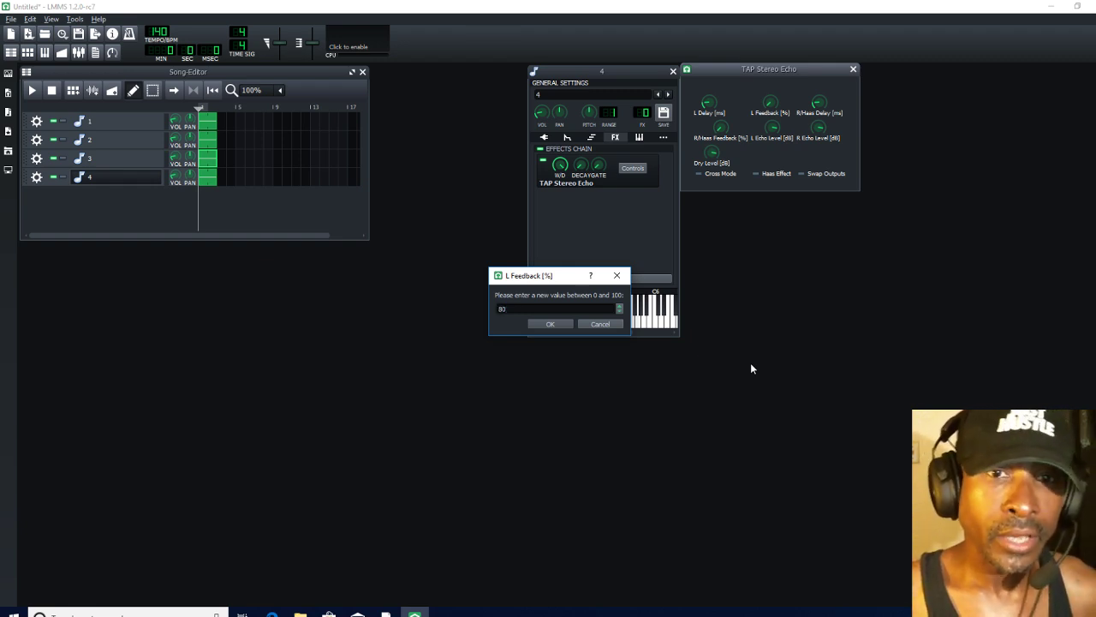
pyautogui.click(572, 325)
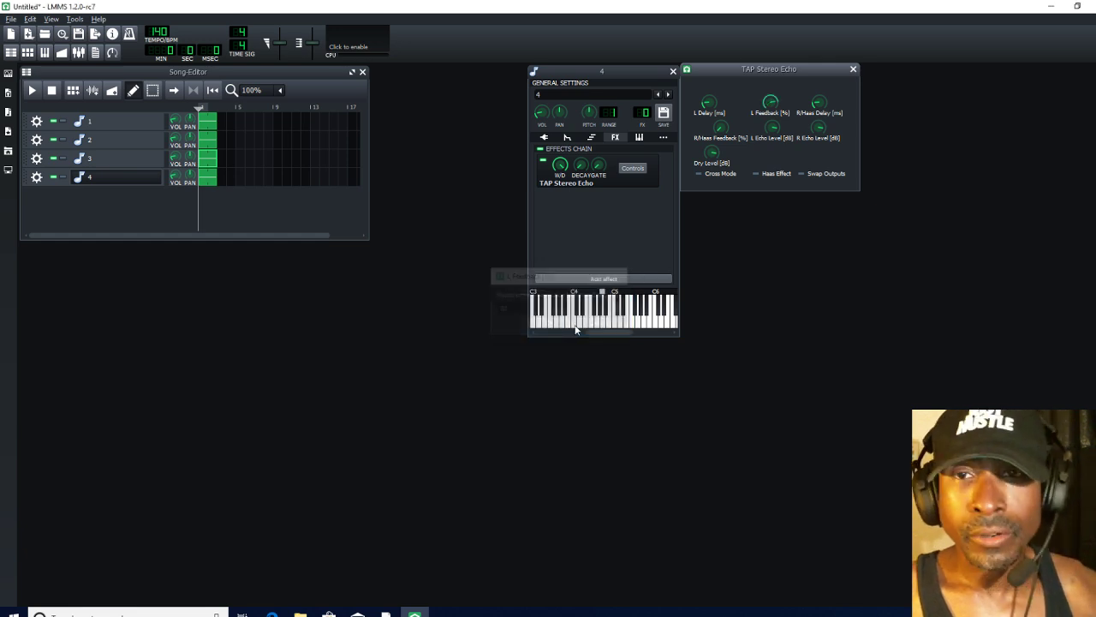
pyautogui.doubleClick(720, 128)
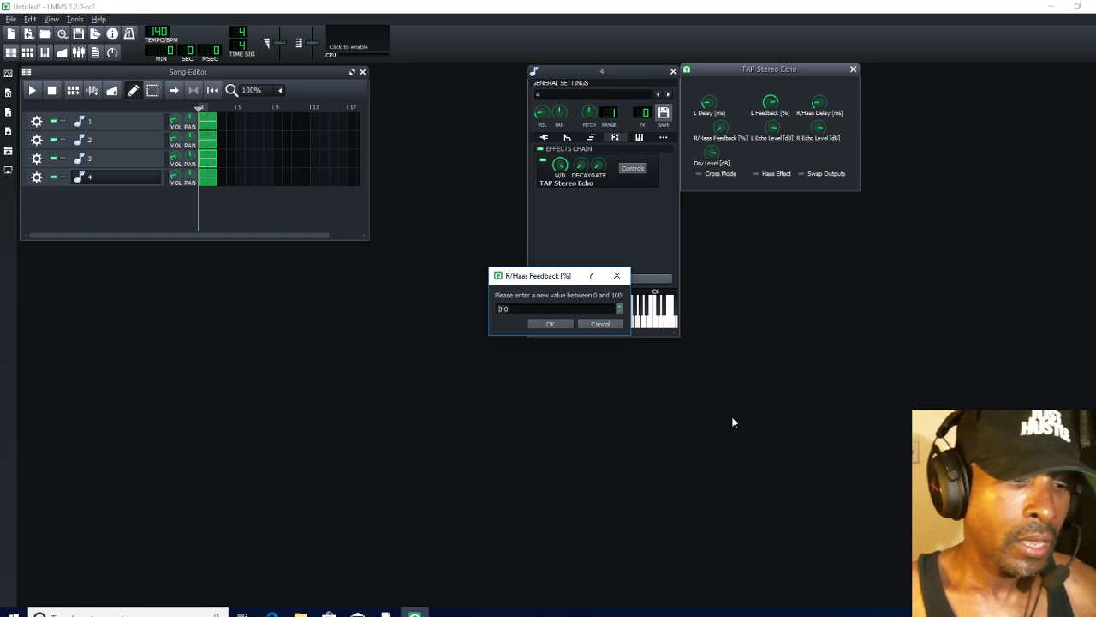
pyautogui.write('80')
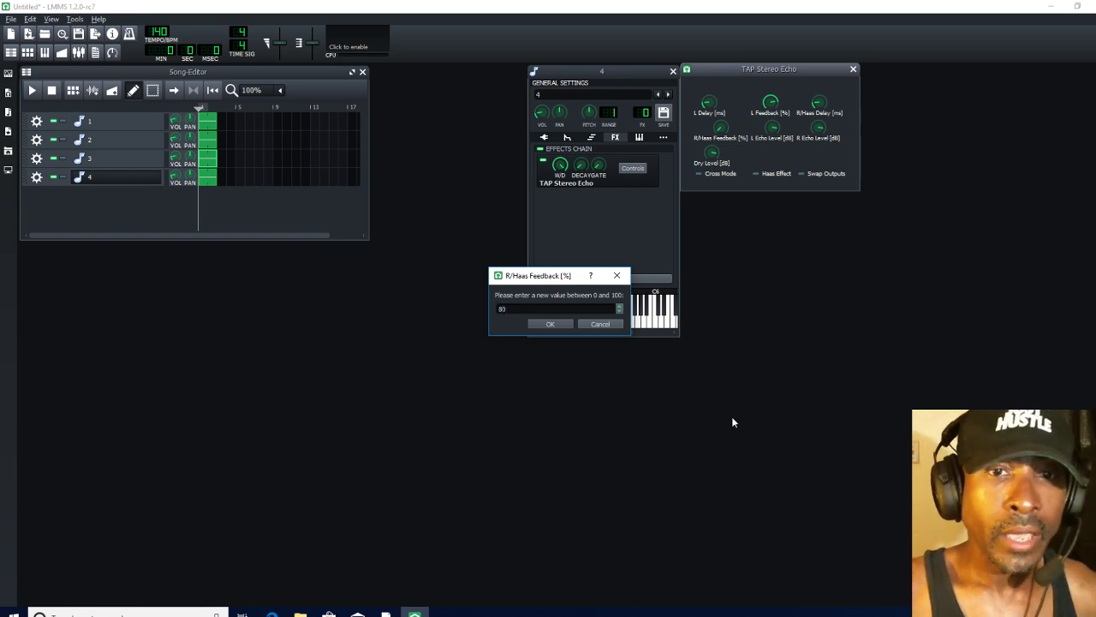
pyautogui.click(550, 323)
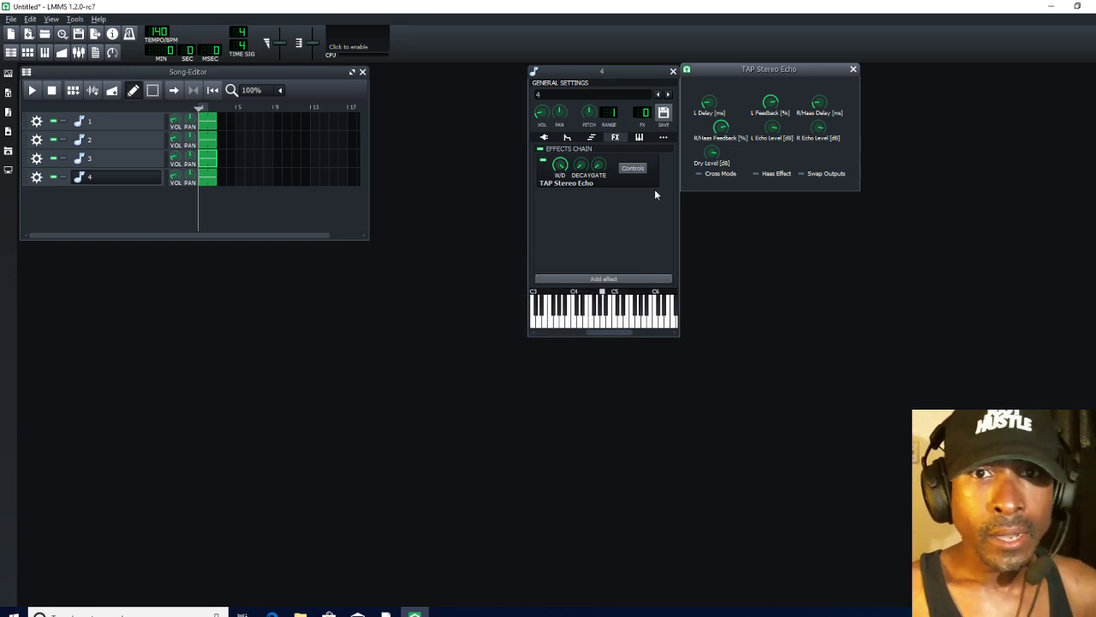
# - Open track 4's pattern in the Piano-Roll, play it to hear its echo and stop playback
pyautogui.doubleClick(209, 177)
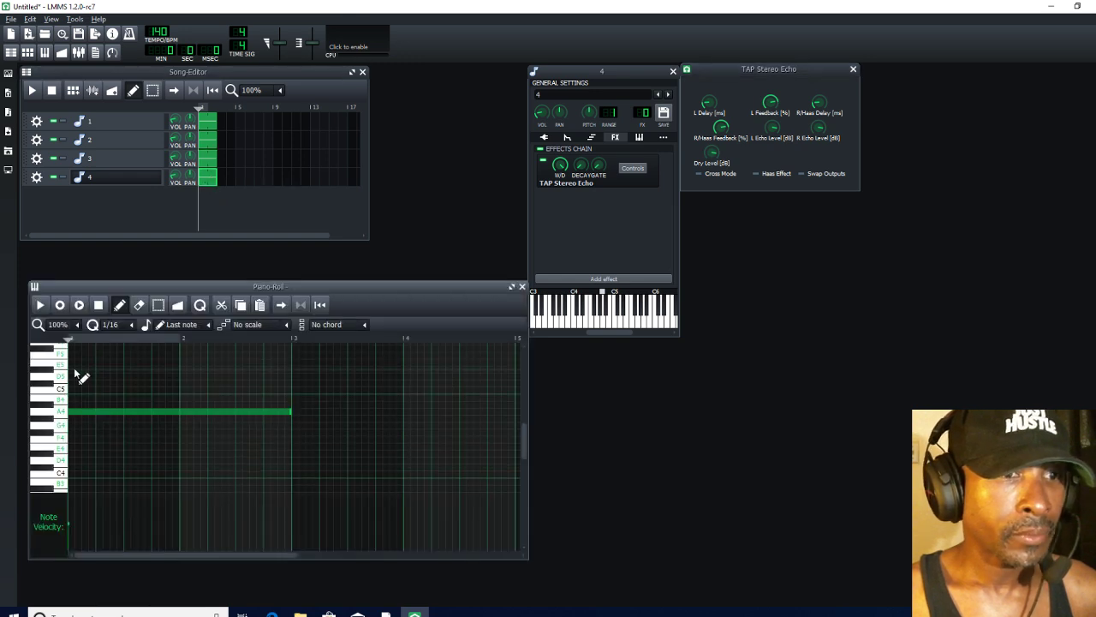
pyautogui.click(40, 305)
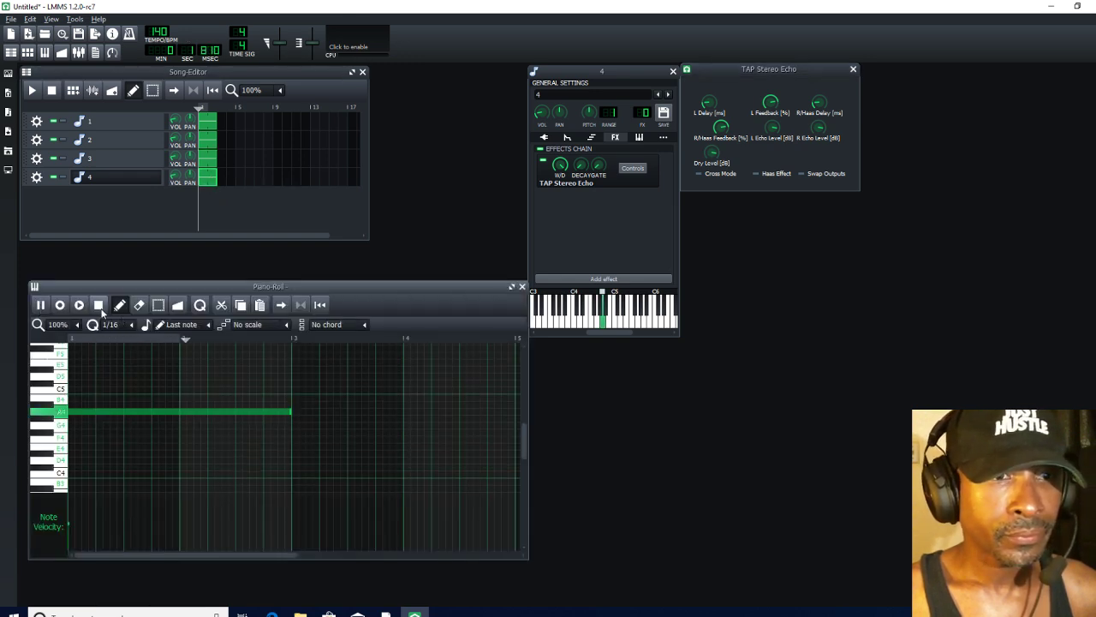
pyautogui.click(99, 305)
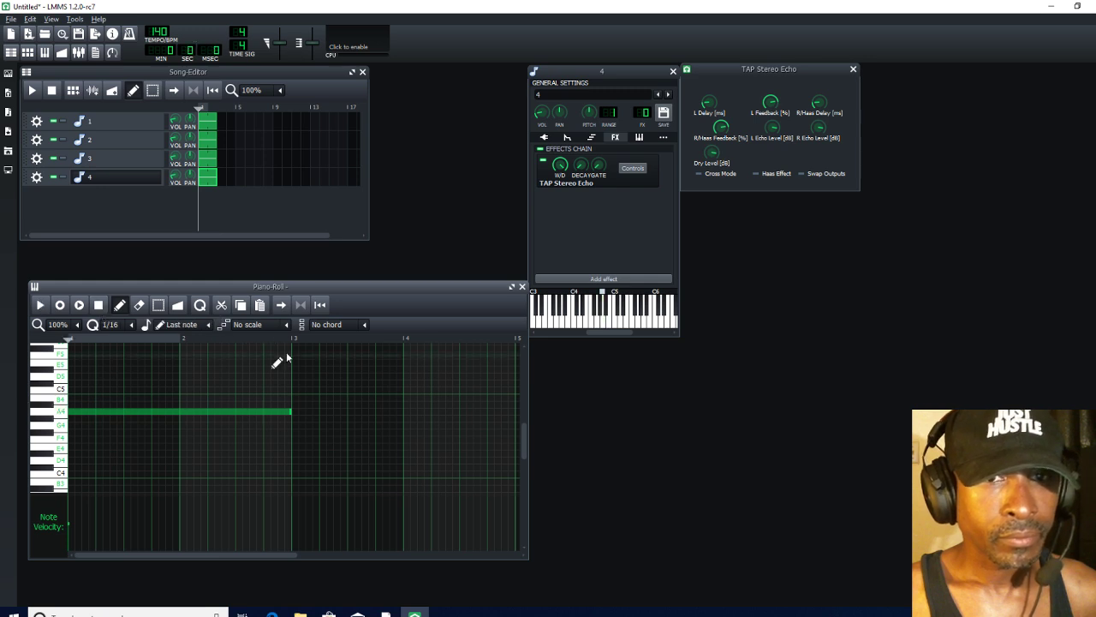
# - Close the Piano-Roll and move track 4's echo and instrument windows farther away from the Song-Editor
pyautogui.click(522, 287)
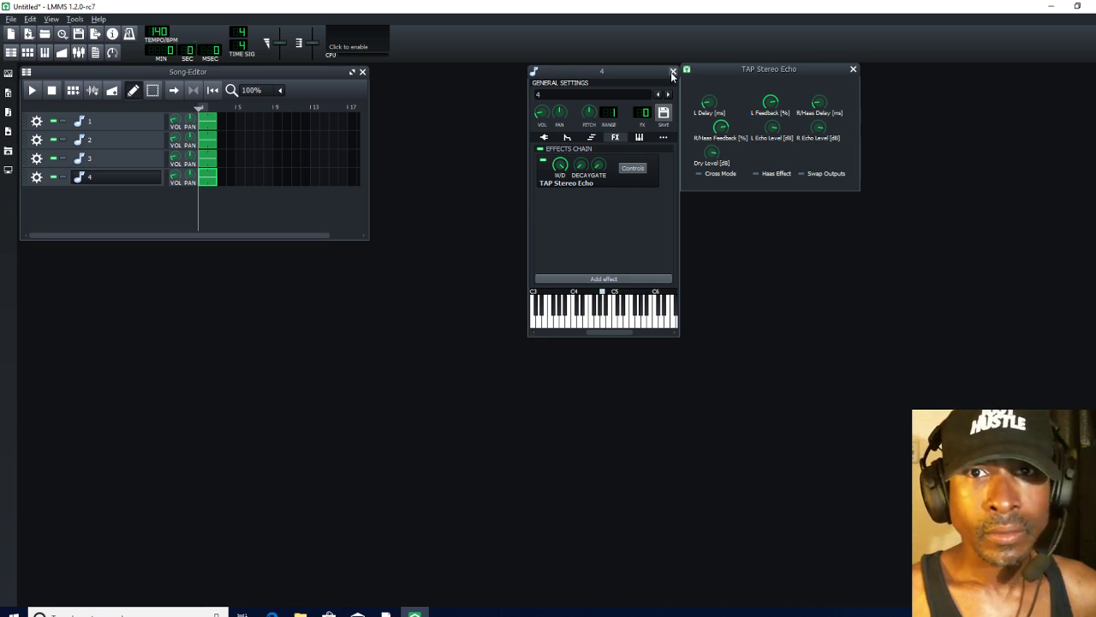
pyautogui.moveTo(734, 73); pyautogui.dragTo(935, 85)
pyautogui.moveTo(642, 76); pyautogui.dragTo(824, 80)
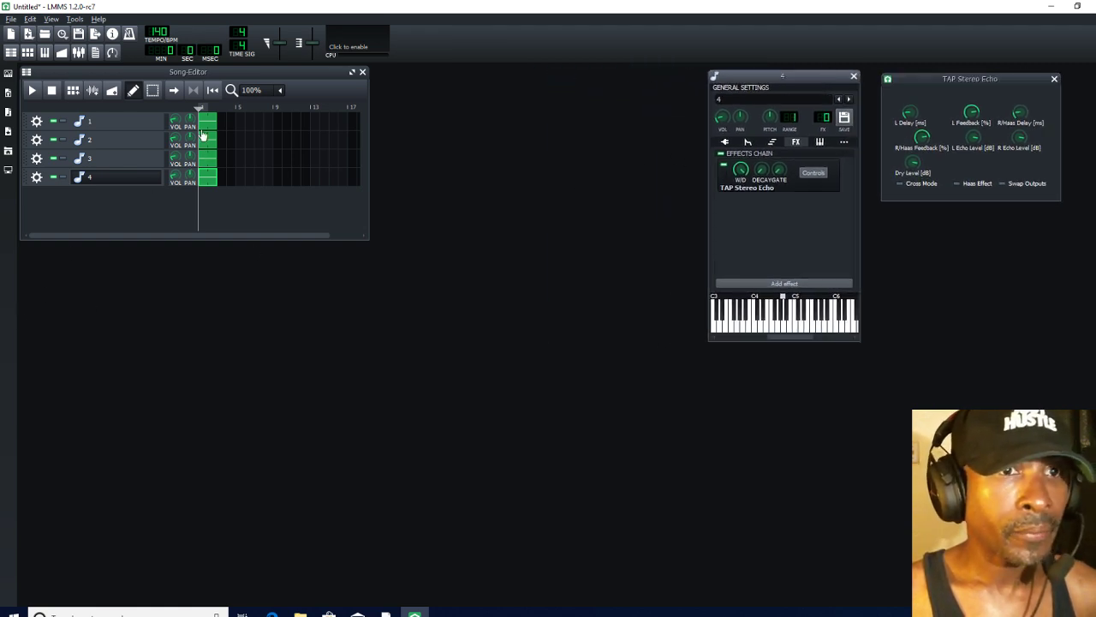
# - Stagger the patterns of tracks 2, 3 and 4 to start at bars 3, 5 and 7, and play the song through
pyautogui.moveTo(206, 145); pyautogui.dragTo(263, 177)
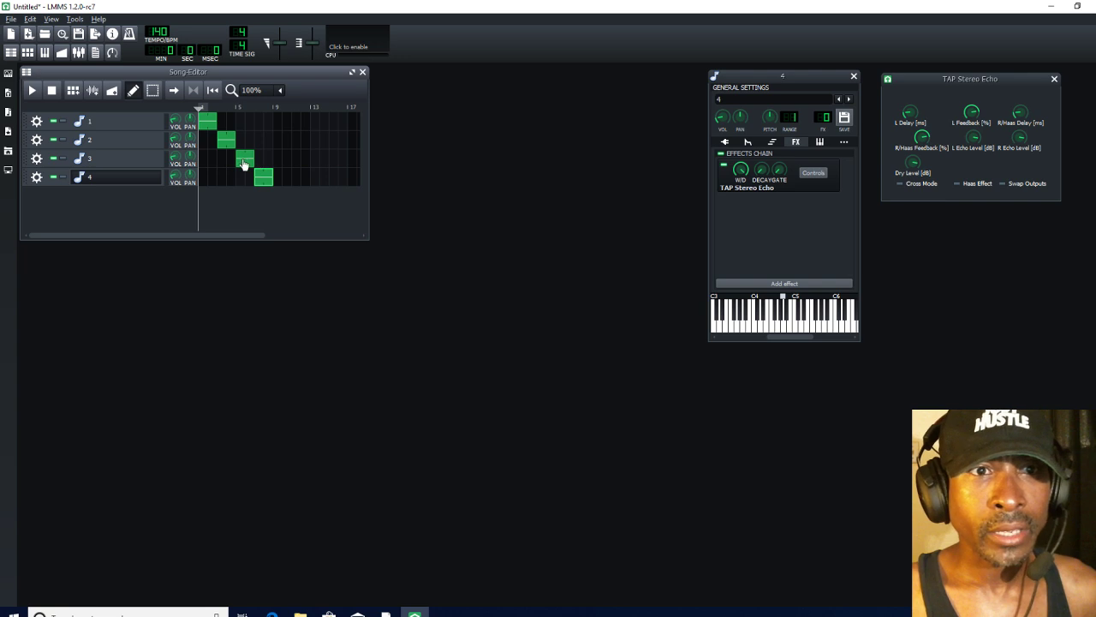
pyautogui.click(31, 92)
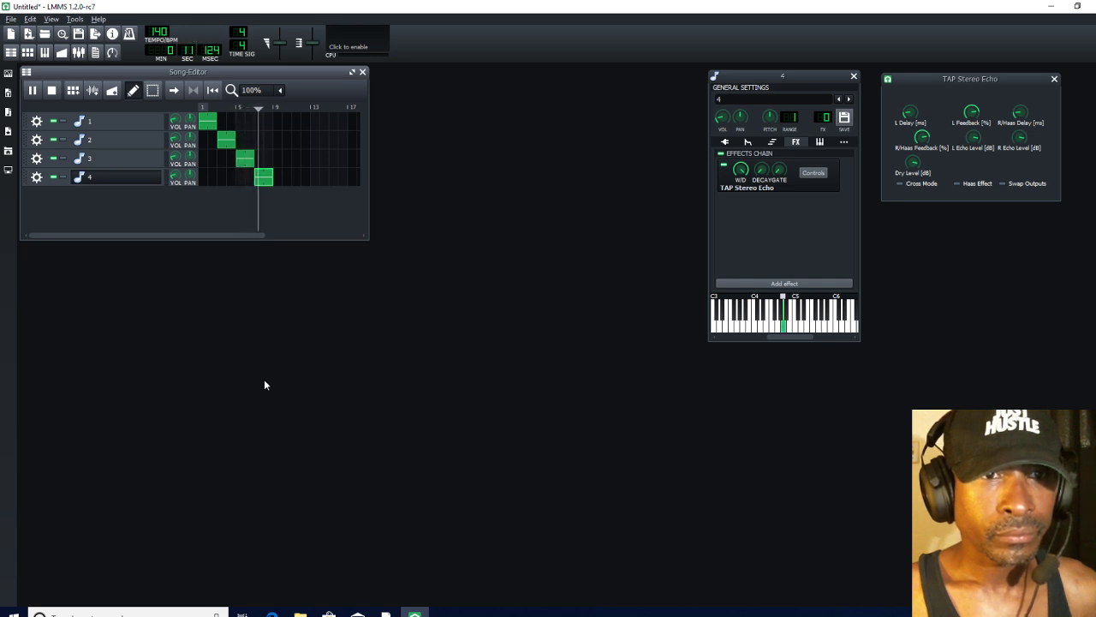
pyautogui.click(51, 91)
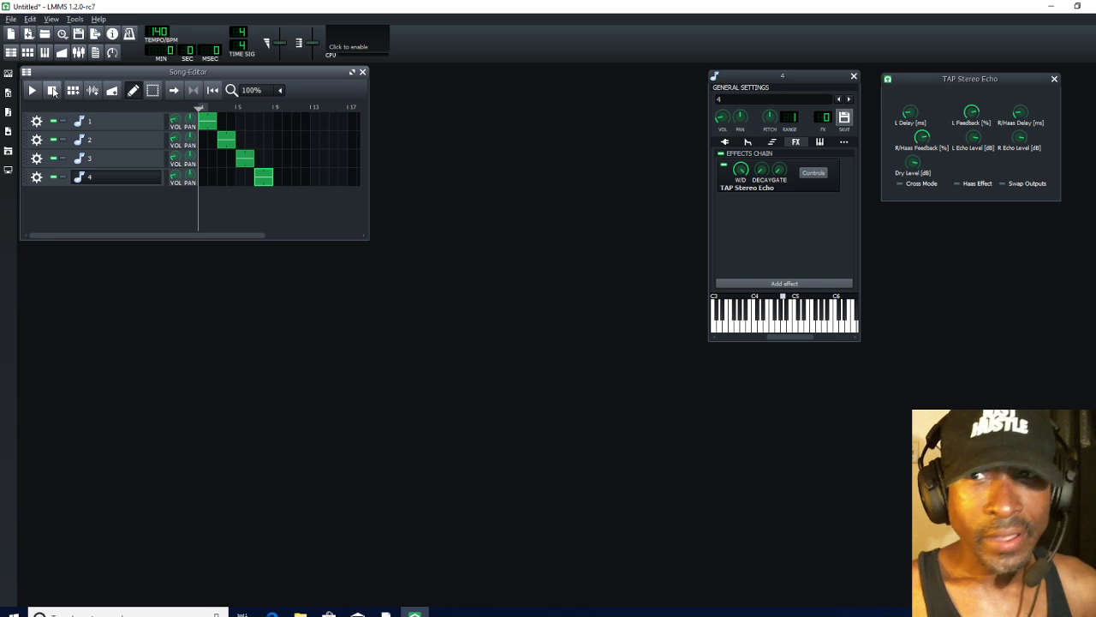